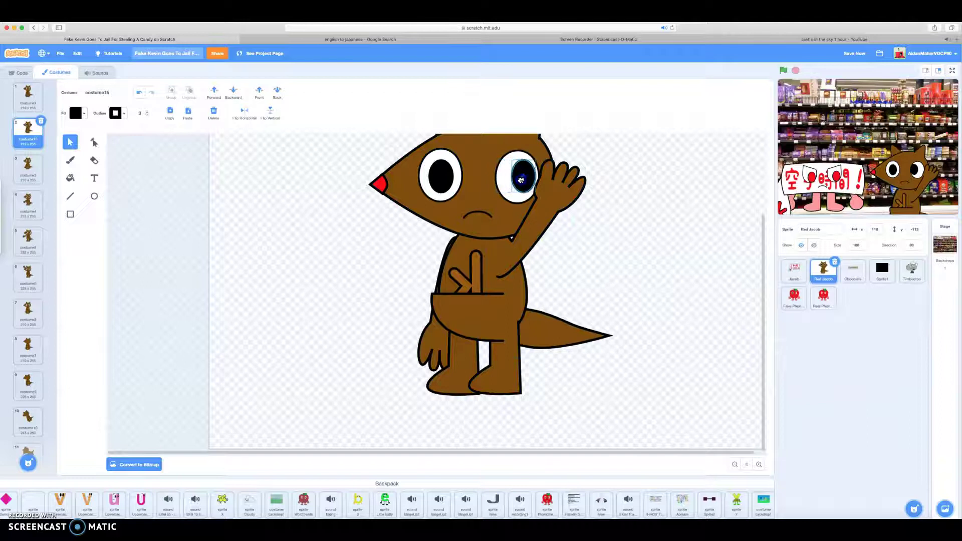
- Drag both black pupils in costume15 to the right of their eye whites so Red Jacob glances sideways
left_click_drag(441, 177, 459, 176)
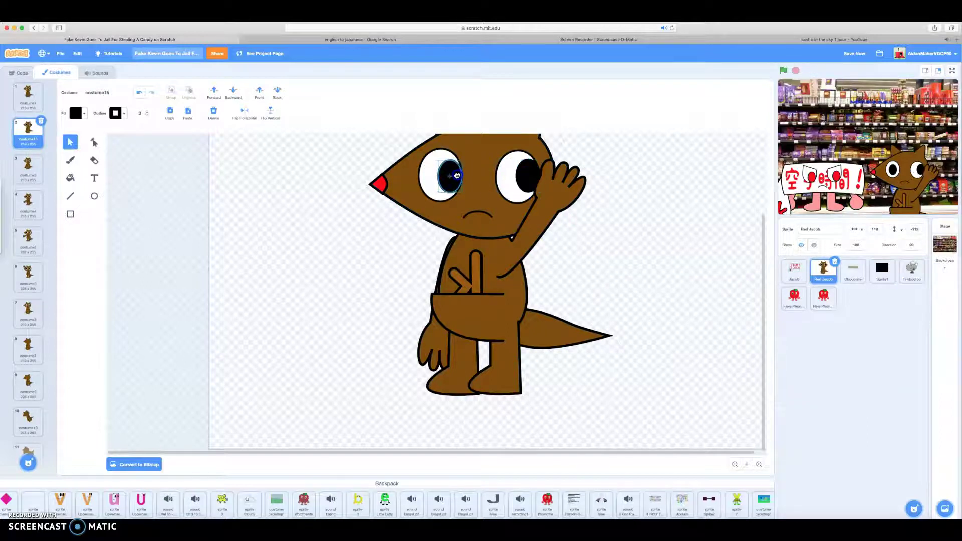
left_click(513, 175)
left_click(523, 175)
left_click(600, 144)
left_click(559, 183)
left_click(600, 244)
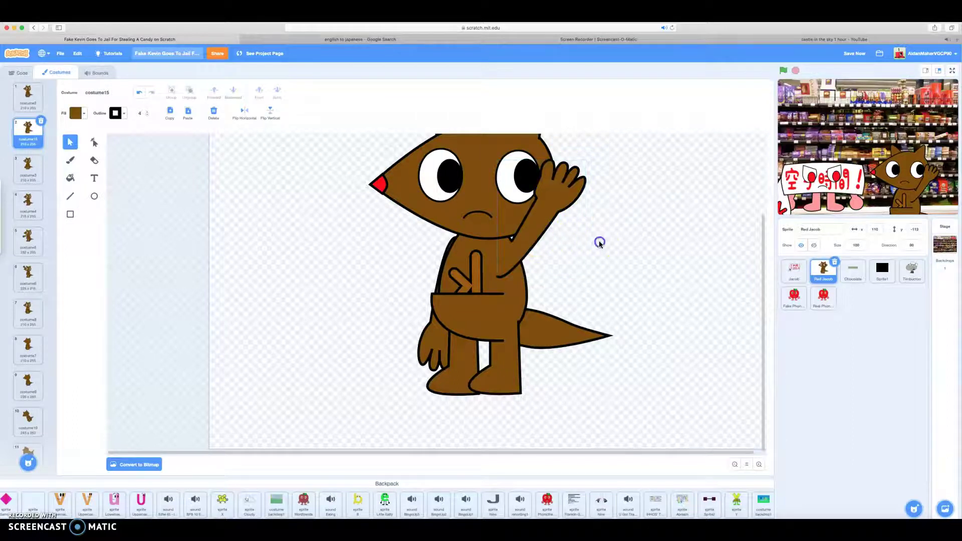
- Duplicate the waving costume as costume16, then mirror the raised arm and swing it across the body
right_click(24, 127)
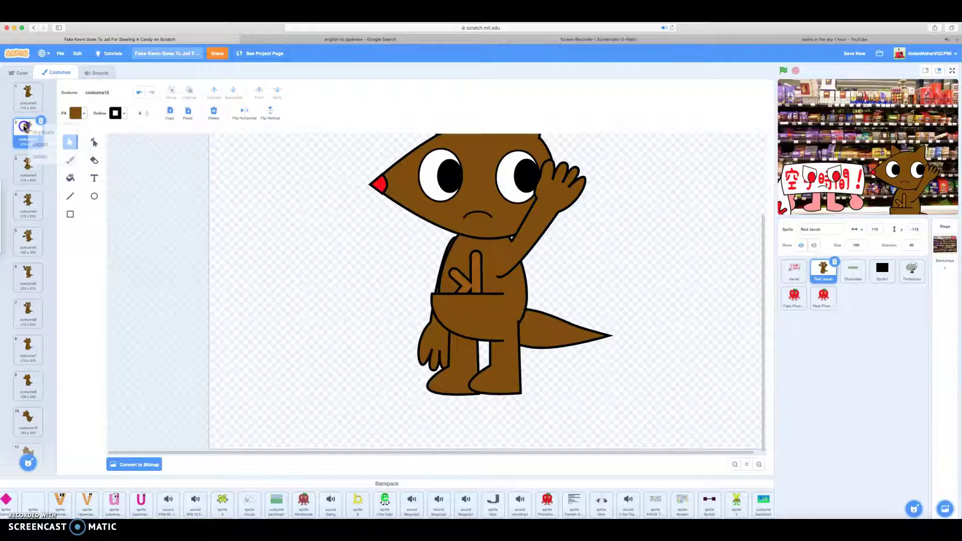
left_click(40, 136)
left_click(507, 259)
left_click(254, 121)
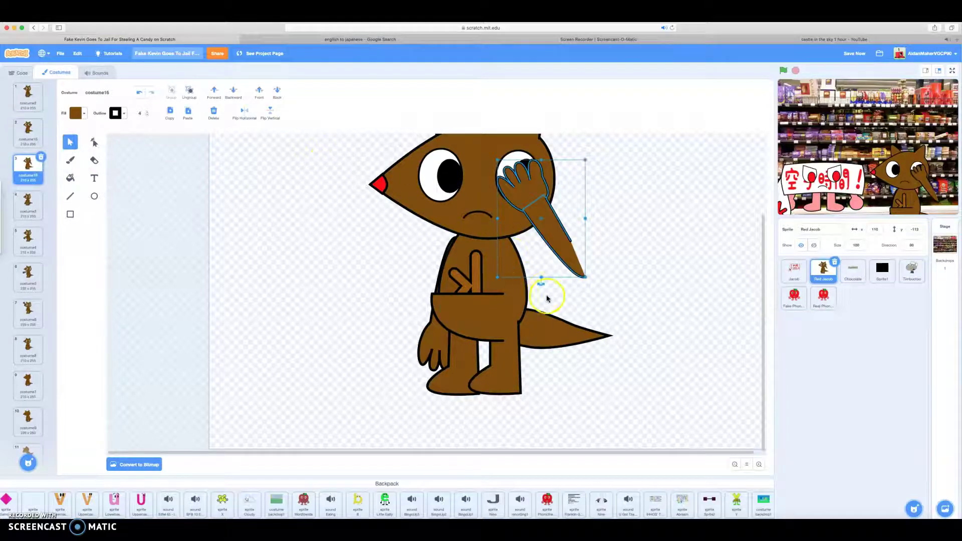
left_click_drag(541, 284, 584, 224)
left_click_drag(536, 245, 540, 223)
left_click_drag(540, 223, 473, 281)
left_click(136, 93)
mouse_move(450, 177)
left_mouse_down()
mouse_move(436, 181)
mouse_move(445, 185)
left_mouse_up()
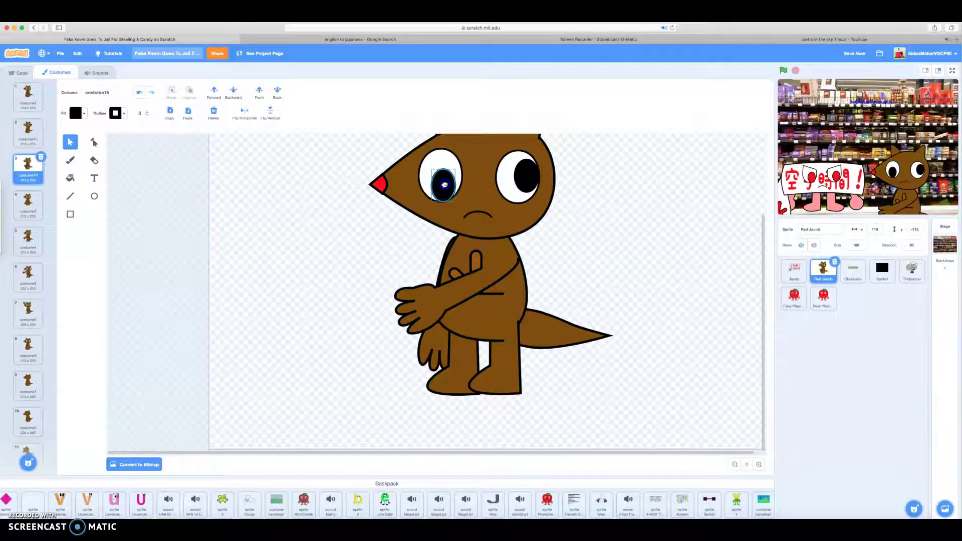
- Lower the right pupil and dent the top of the eye whites with Reshape
left_click_drag(520, 180, 517, 186)
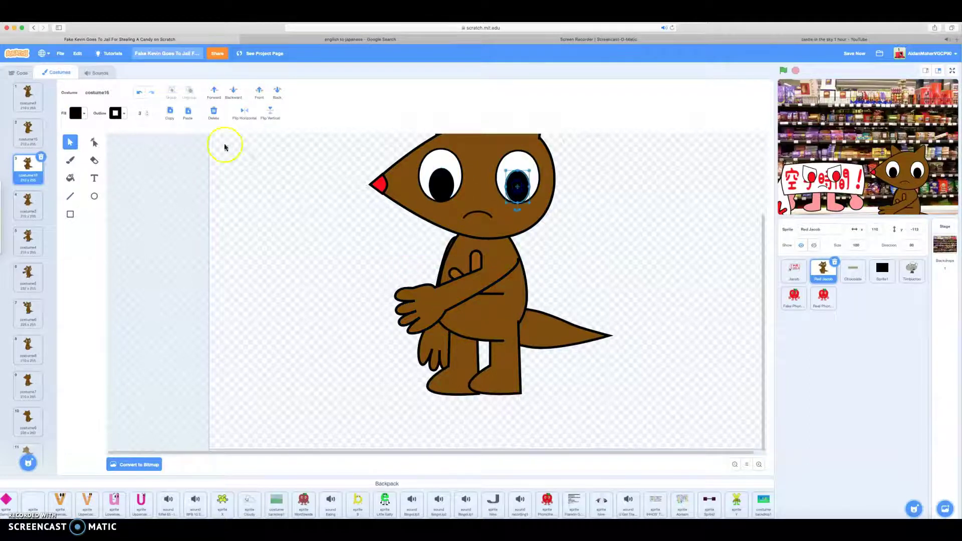
left_click(93, 144)
left_click(438, 165)
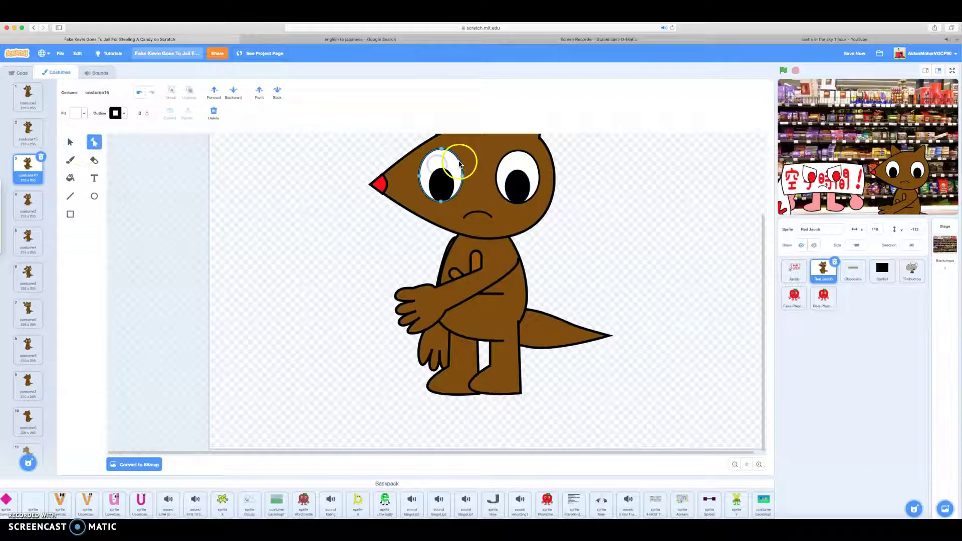
left_click_drag(453, 164, 452, 167)
left_click(504, 161)
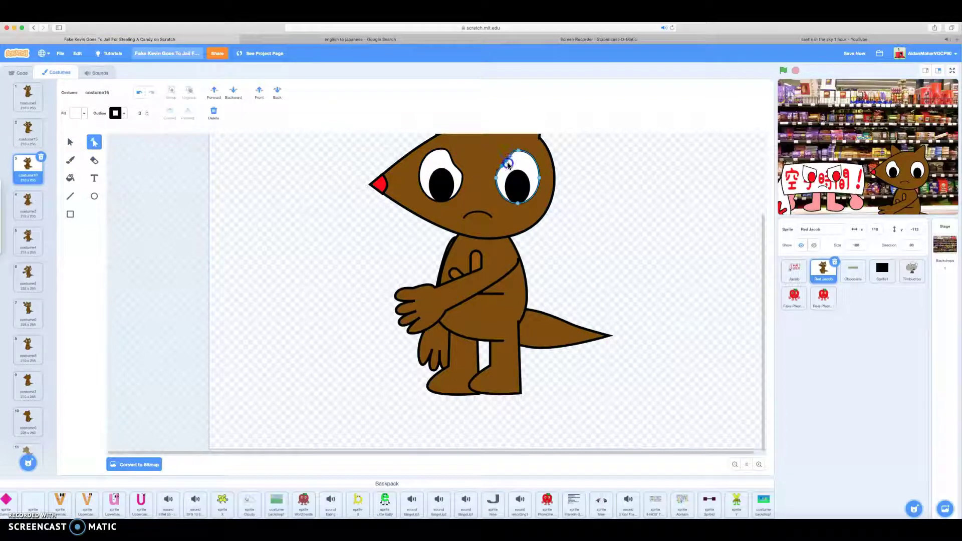
left_click(70, 142)
left_click(476, 213)
- Bring the other arm in front and rotate both arms so the hands stack together to the left
left_click(425, 350)
left_click_drag(438, 380, 491, 322)
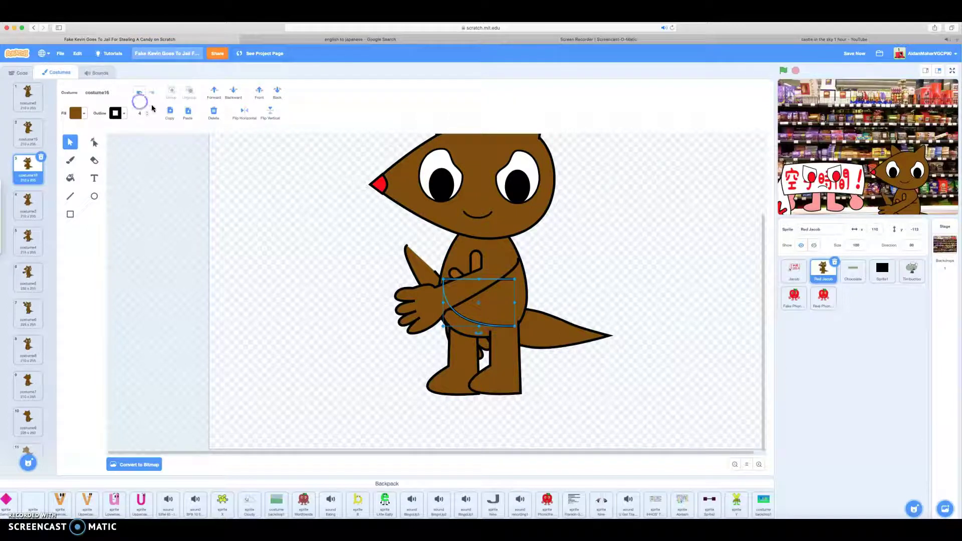
left_click(139, 92)
left_click(258, 94)
left_click_drag(430, 281, 472, 263)
mouse_move(430, 305)
left_mouse_down()
mouse_move(436, 296)
mouse_move(424, 291)
left_mouse_up()
left_click_drag(519, 311, 493, 313)
left_click_drag(470, 350, 498, 294)
left_click_drag(493, 327, 435, 228)
left_click_drag(480, 286, 427, 264)
left_click(333, 195)
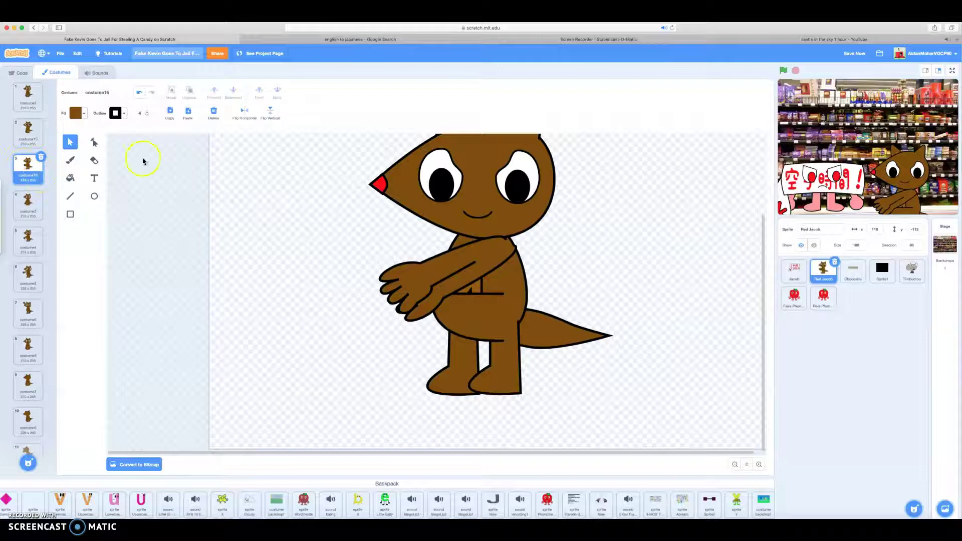
- Duplicate costume 2 as costume17 and move it to fourth place in the list
left_click(31, 123)
right_click(31, 122)
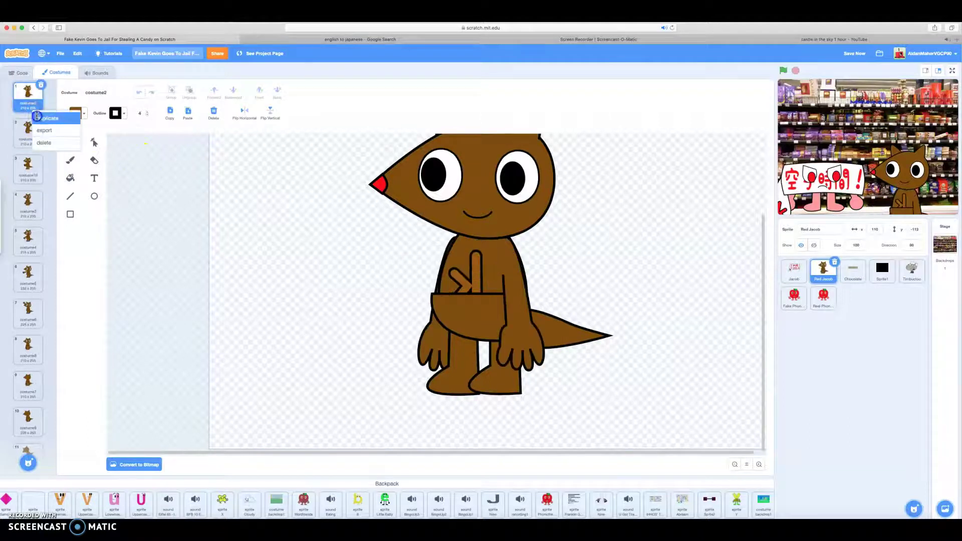
left_click(40, 117)
left_click_drag(23, 147, 28, 203)
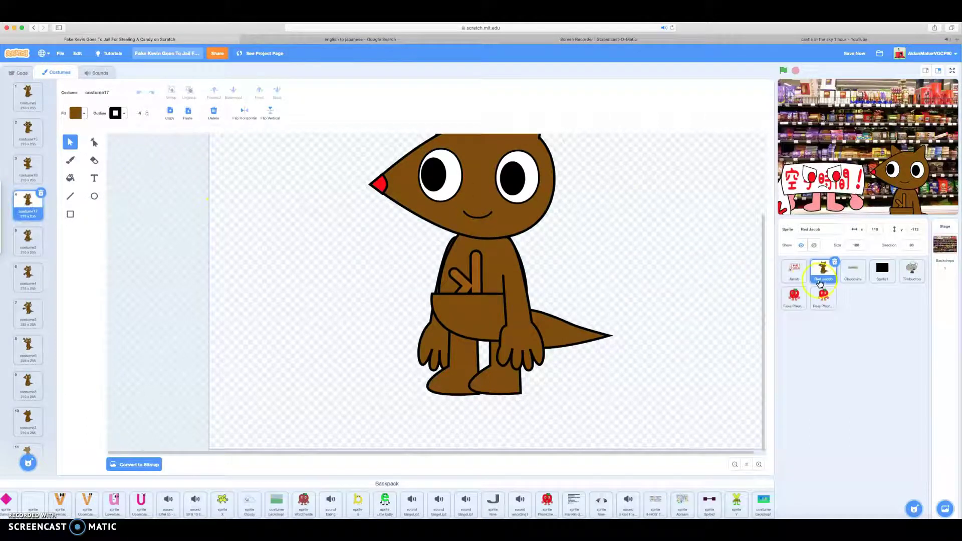
- Copy the Butterfinger bar from the Chocolate sprite's Yummy costume, undoing the bitmap conversion
left_click(843, 280)
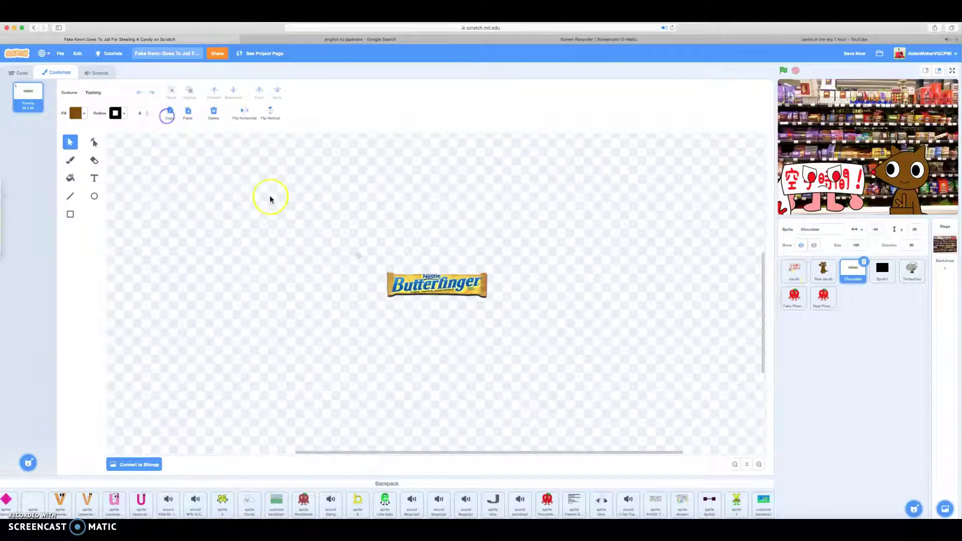
left_click(134, 464)
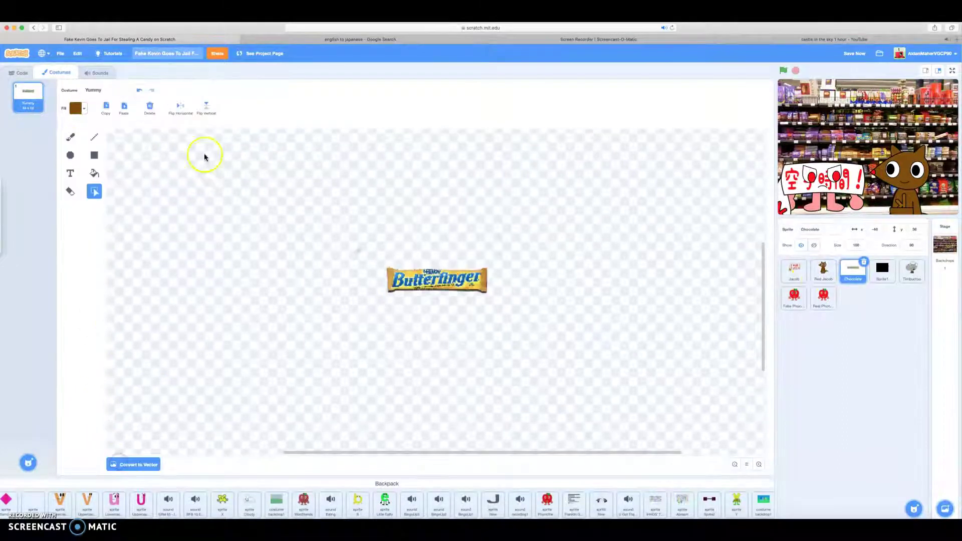
left_click(139, 90)
left_click(821, 271)
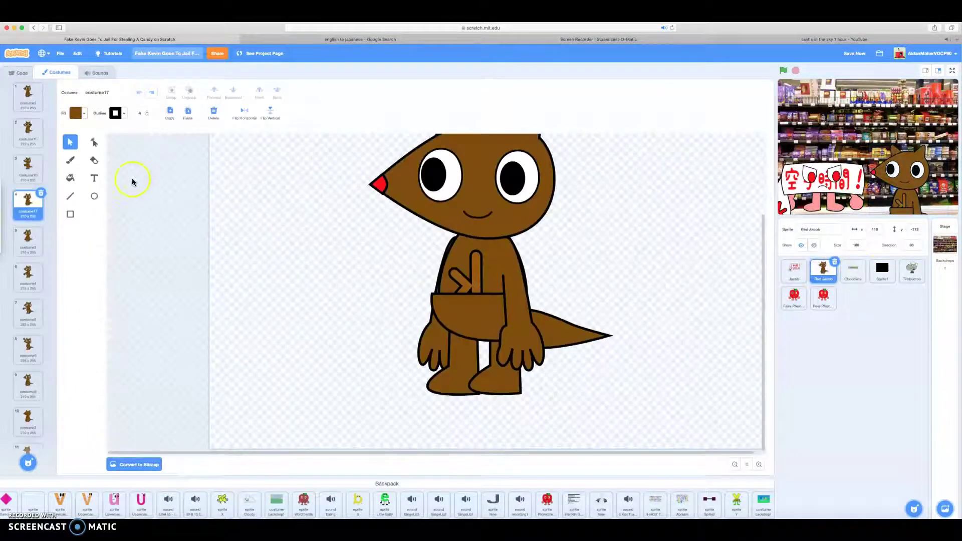
- Paste the Butterfinger into costume17 and flip and rotate the left arm so the hand holds it
left_click(190, 124)
left_click_drag(531, 273, 384, 291)
left_click(435, 328)
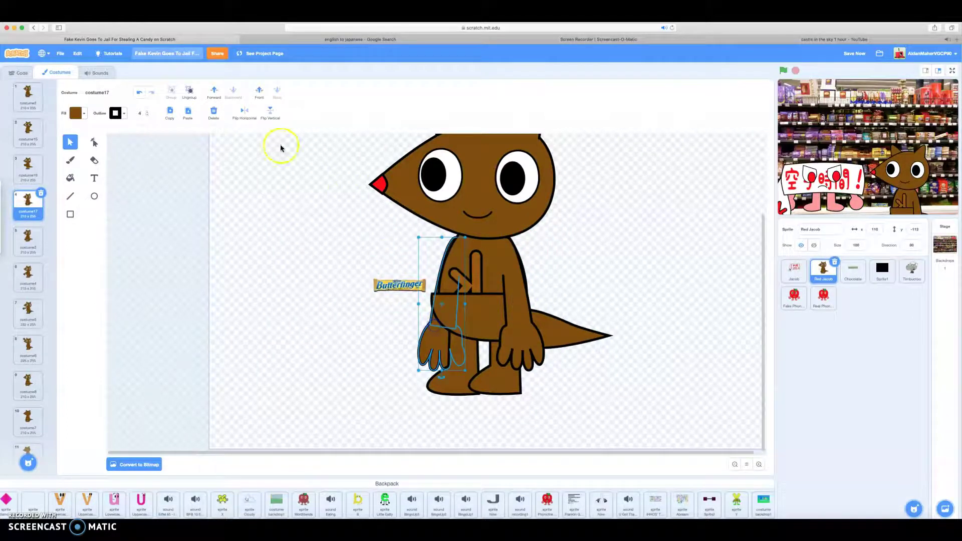
left_click(267, 117)
left_click_drag(442, 378, 500, 256)
left_click_drag(425, 310, 380, 327)
left_click(356, 287)
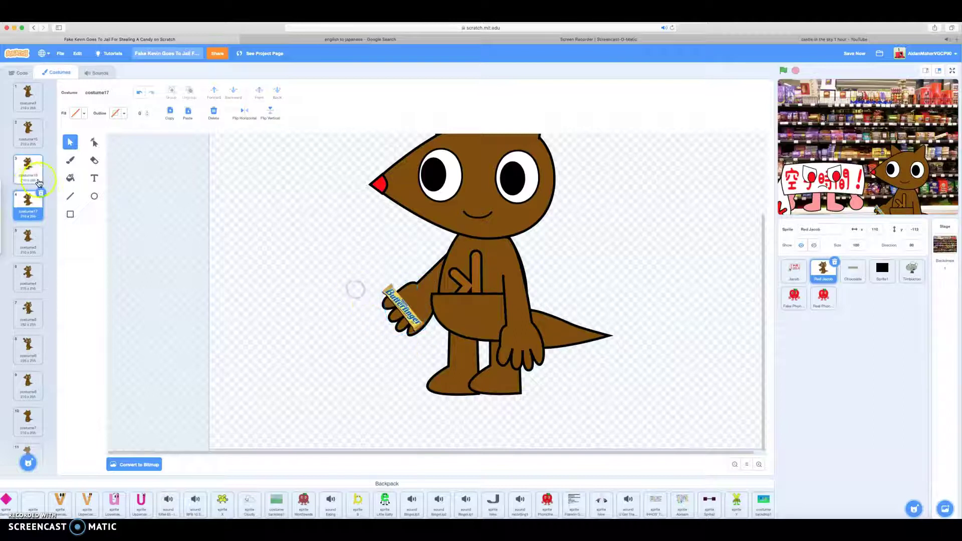
- Duplicate as costume18, move the bar onto the belly, lower the pupils, and hang the arm over it
right_click(11, 214)
left_click(21, 216)
left_click_drag(419, 315, 484, 300)
left_click(440, 193)
left_click_drag(513, 182, 518, 194)
left_click(419, 271)
left_click(259, 90)
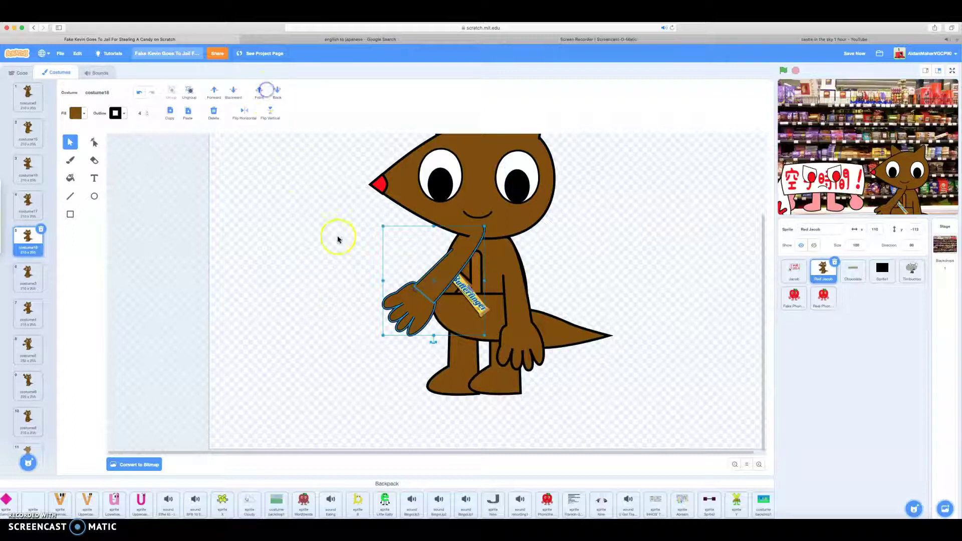
left_click(255, 114)
left_click_drag(414, 272, 452, 270)
left_click_drag(469, 337, 492, 304)
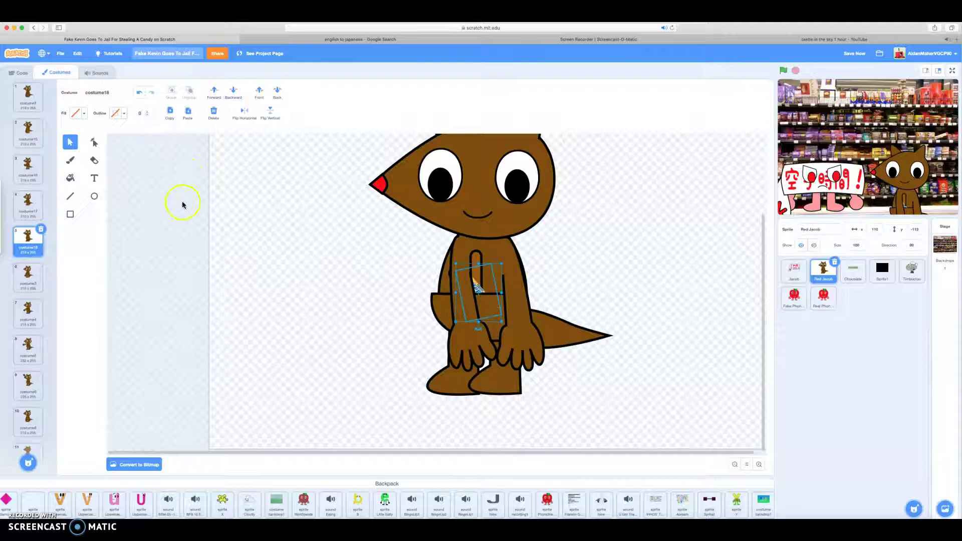
- Duplicate costume 5 as costume19 and lower the left arm behind the body
right_click(34, 250)
left_click(50, 260)
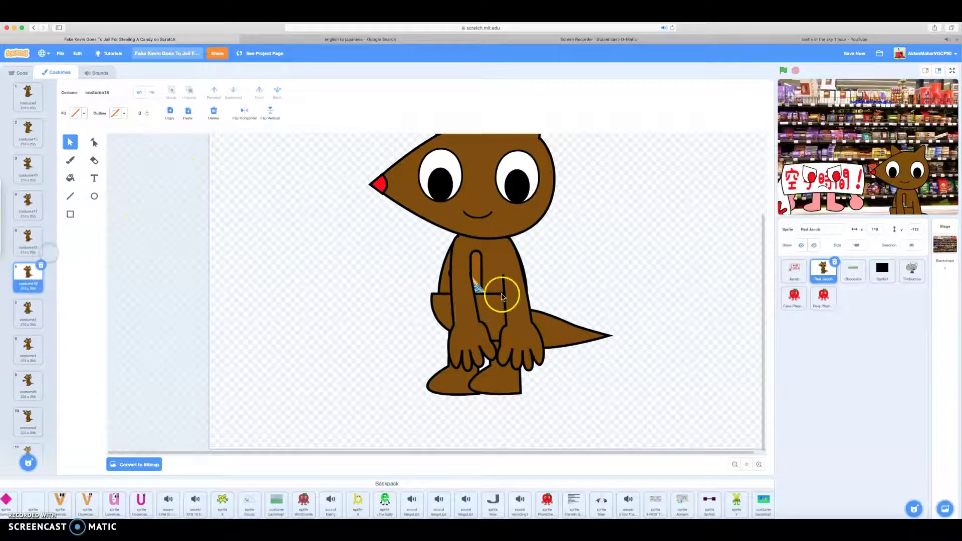
left_click(469, 333)
left_click_drag(470, 332, 439, 350)
left_click(278, 92)
- Slide the Butterfinger bar down into the pocket so it is hidden
left_click(402, 257)
left_click_drag(476, 286, 482, 311)
left_click(620, 254)
scroll(599, 281, "up", 3)
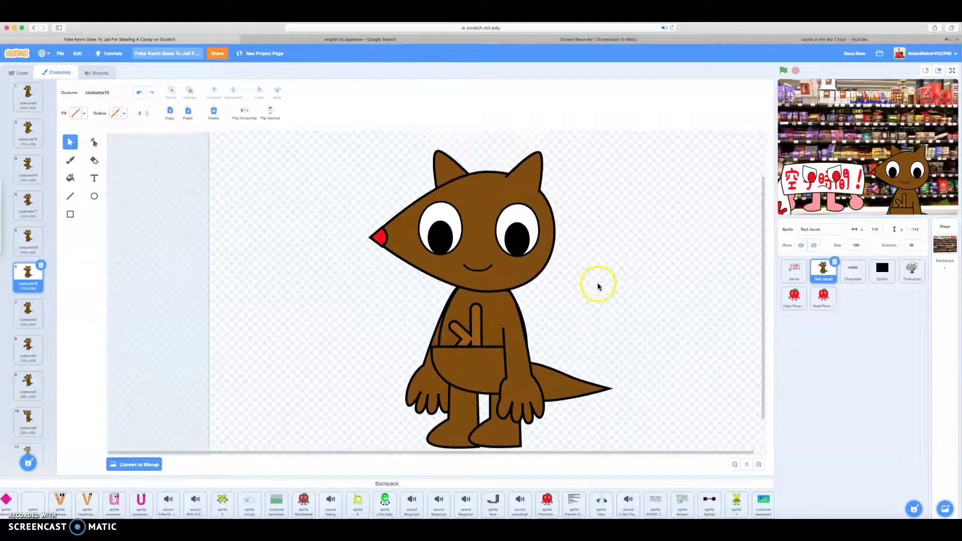
scroll(597, 281, "down", 1)
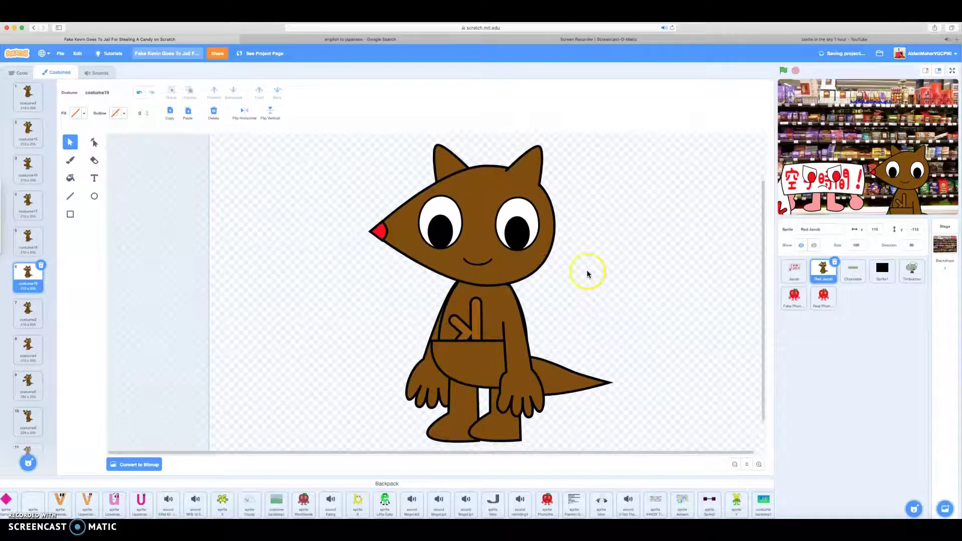
right_click(26, 275)
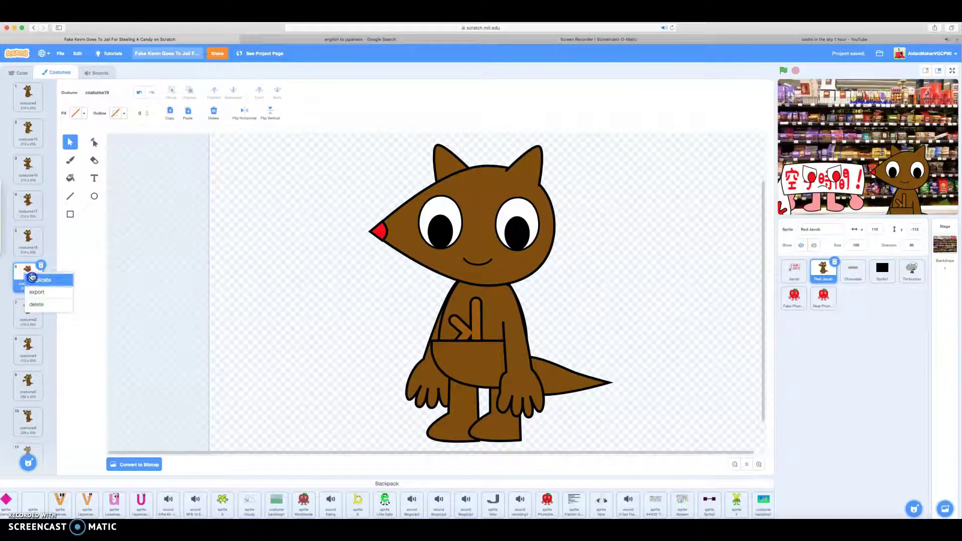
- Duplicate costume 6 as costume20, move both pupils up-left, and swing the left arm outward
left_click(37, 279)
mouse_move(449, 231)
left_mouse_down()
mouse_move(437, 214)
mouse_move(440, 221)
left_mouse_up()
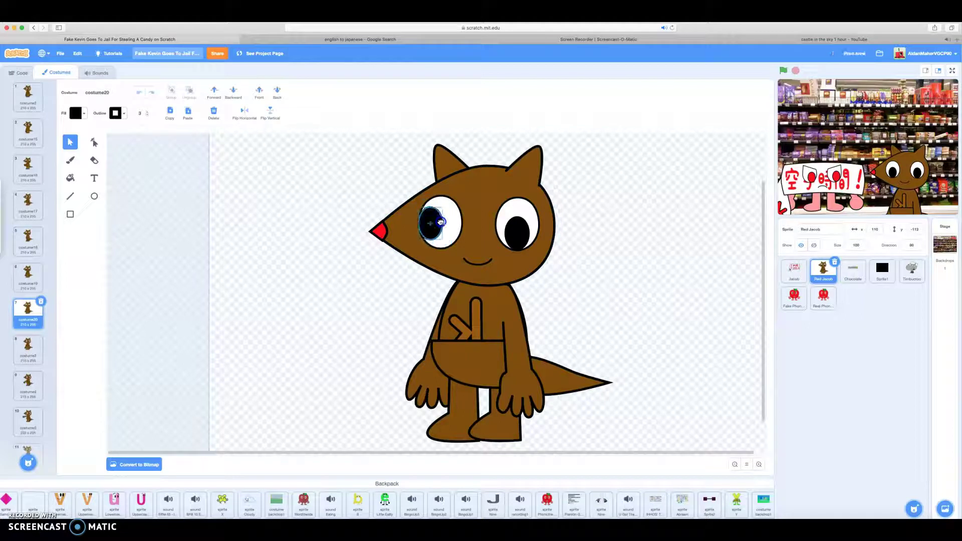
left_click_drag(525, 231, 517, 221)
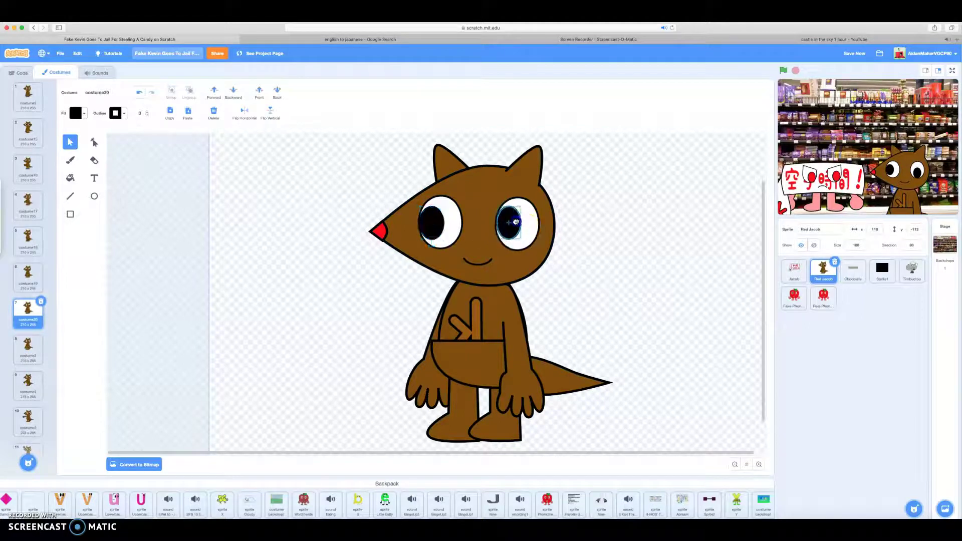
left_click(431, 395)
left_click_drag(435, 408, 566, 403)
- Rotate the pocket and spread the left leg outward in a stride, undoing the right-leg tilt
left_click(463, 436)
scroll(469, 399, "down", 1)
left_click(504, 353)
left_click_drag(487, 380, 491, 317)
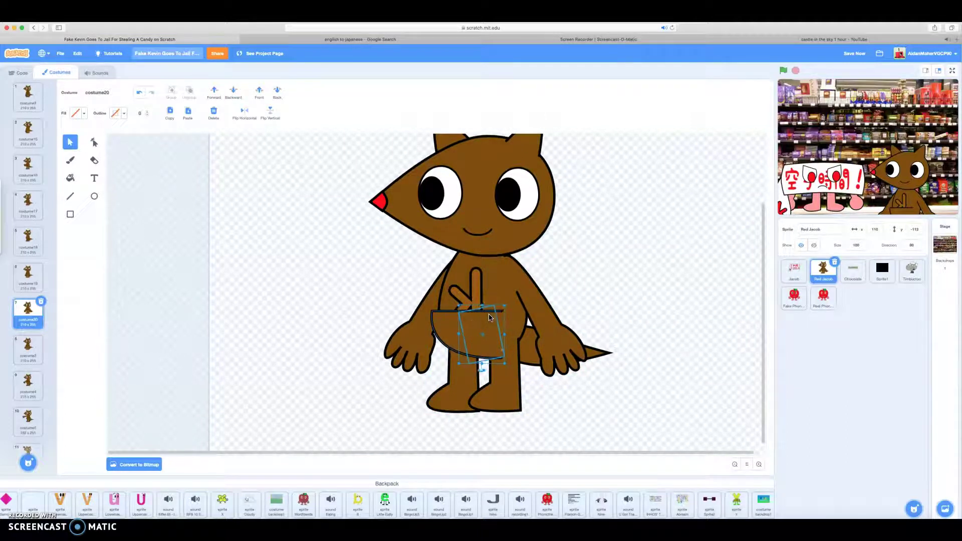
left_click_drag(454, 387, 437, 410)
left_click(506, 404)
left_click_drag(495, 417, 509, 421)
key("super+z")
left_click(559, 316)
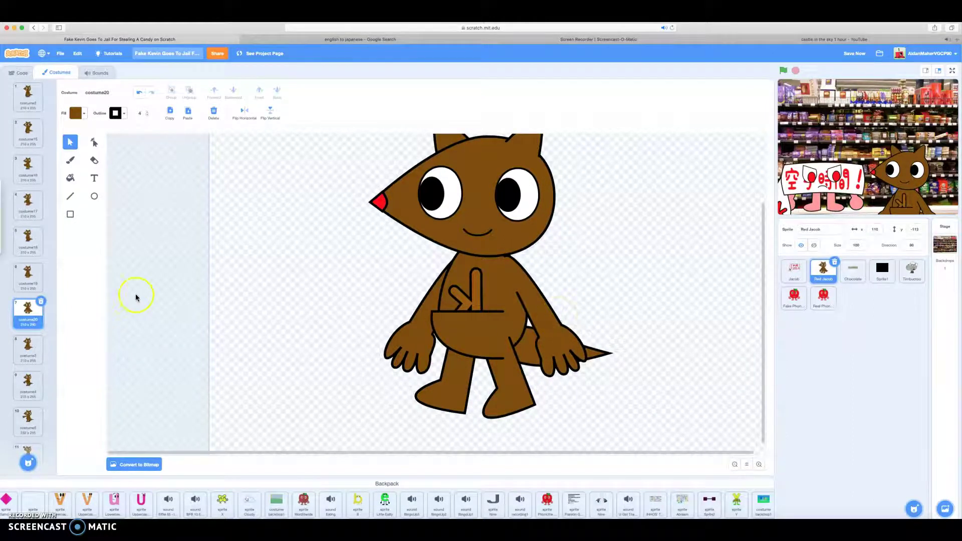
left_click(28, 277)
- Duplicate costume 6 as costume21, nudge both pupils up-left, and send the mouth behind the head
right_click(26, 280)
left_click(31, 287)
left_click_drag(28, 311, 27, 340)
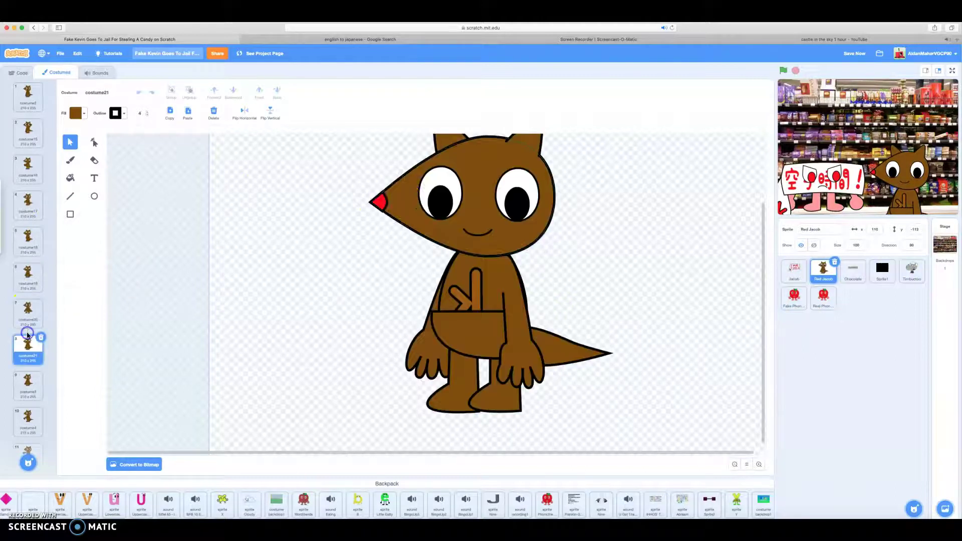
left_click(436, 198)
left_click_drag(437, 198, 433, 196)
left_click_drag(511, 204, 504, 195)
left_click(479, 232)
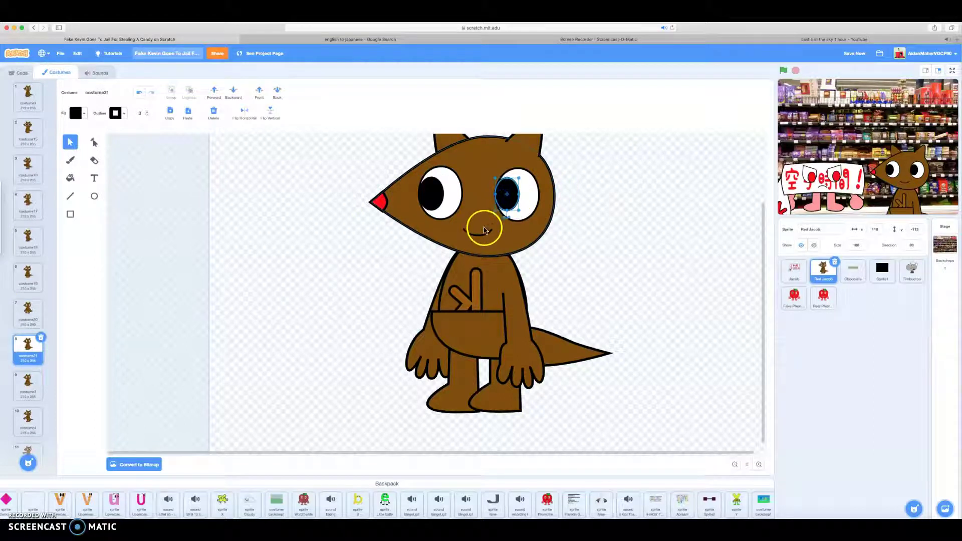
left_click(288, 92)
left_click(260, 216)
scroll(483, 187, "right", 1)
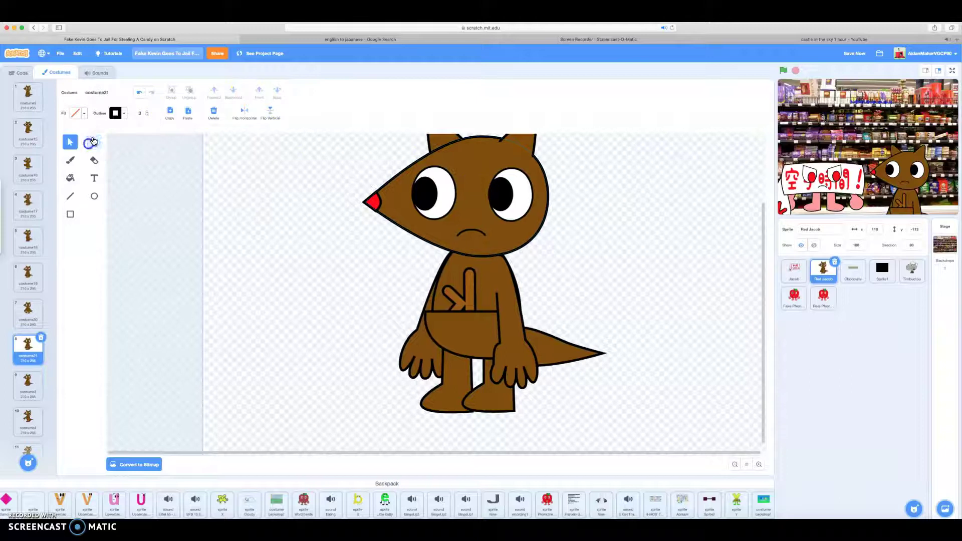
- Duplicate costume21 as costume22 and shrink both pupils to small dots
left_click(89, 145)
right_click(22, 347)
left_click(31, 352)
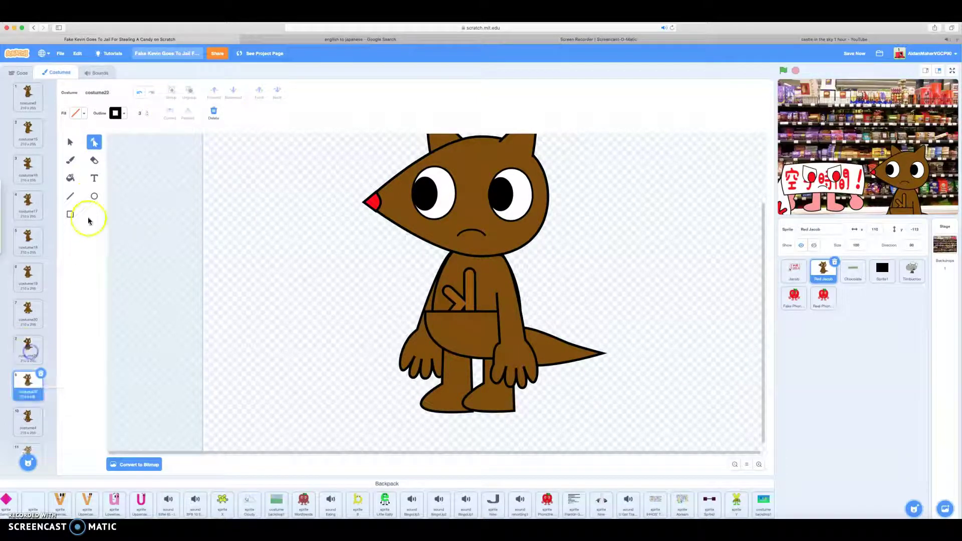
left_click(71, 142)
left_click(431, 209)
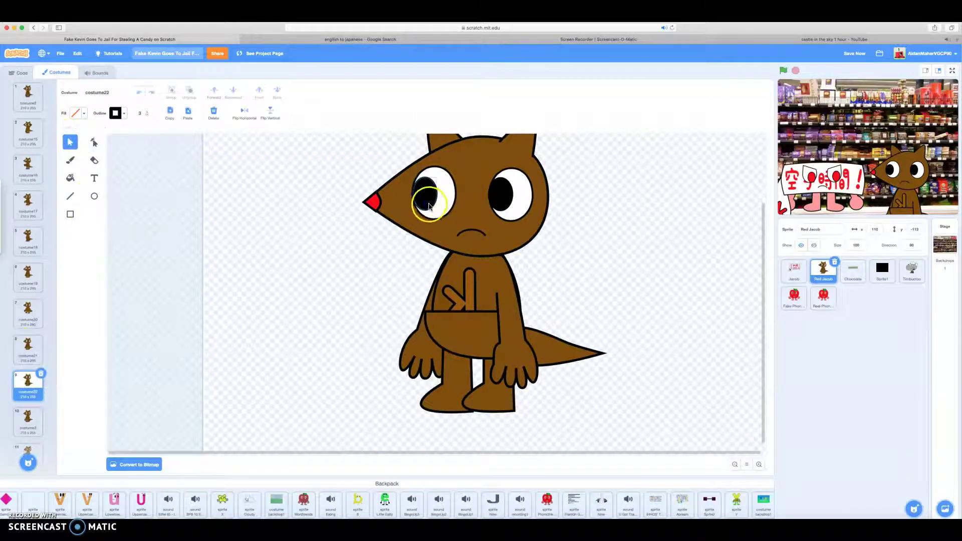
left_click_drag(435, 210, 424, 192)
left_click(394, 166)
left_click(506, 195)
left_click_drag(514, 180, 501, 192)
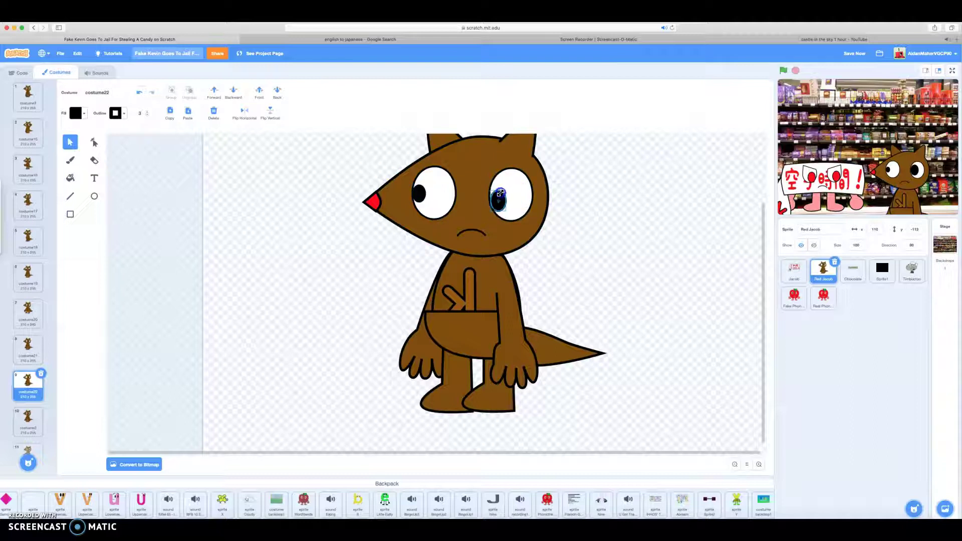
- Fill the frowning mouth with solid black (brightness 0) using the Fill tool
left_click(474, 231)
left_click(72, 196)
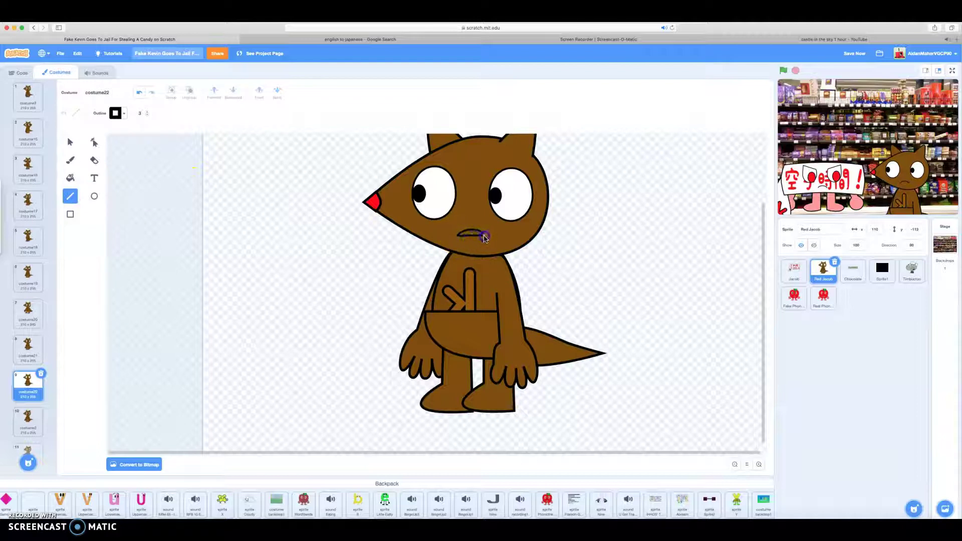
left_click(70, 177)
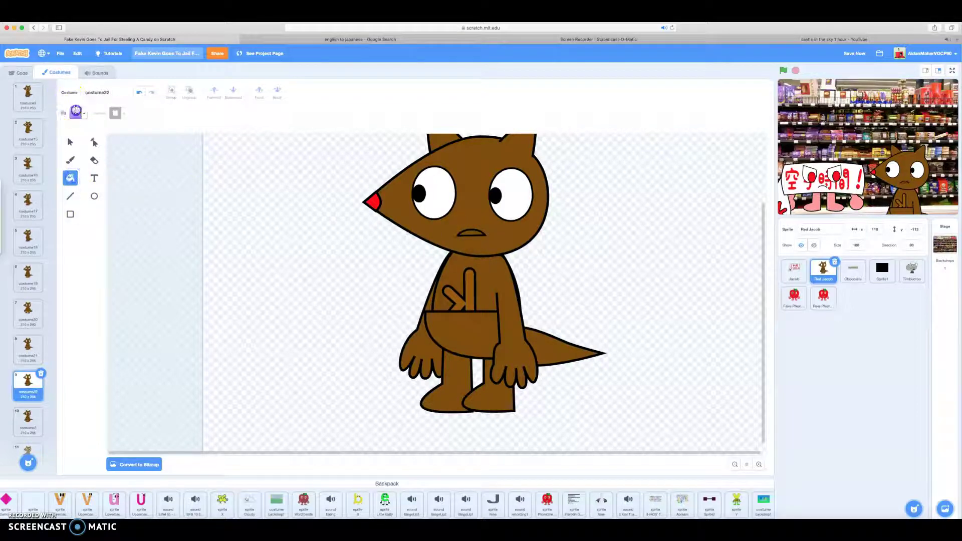
left_click(76, 110)
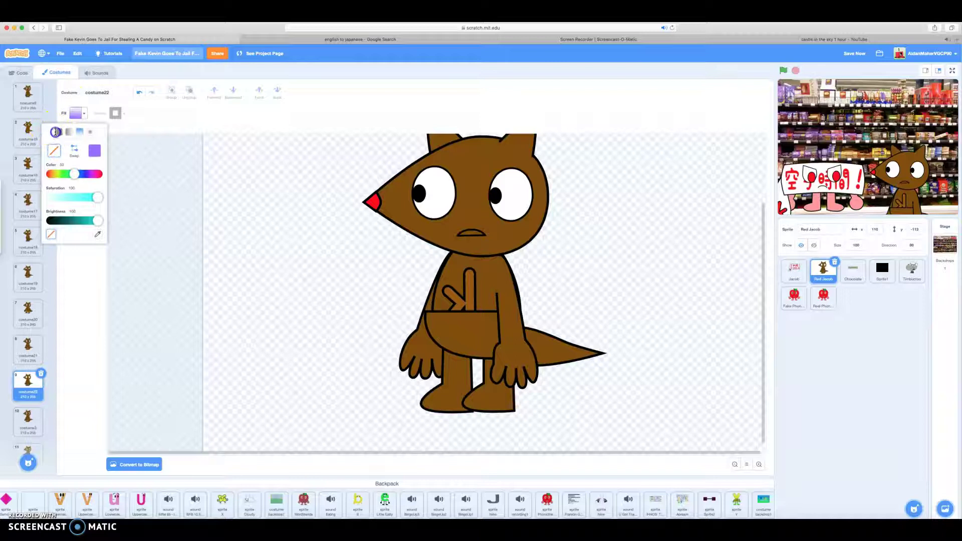
left_click(56, 132)
left_click(74, 201)
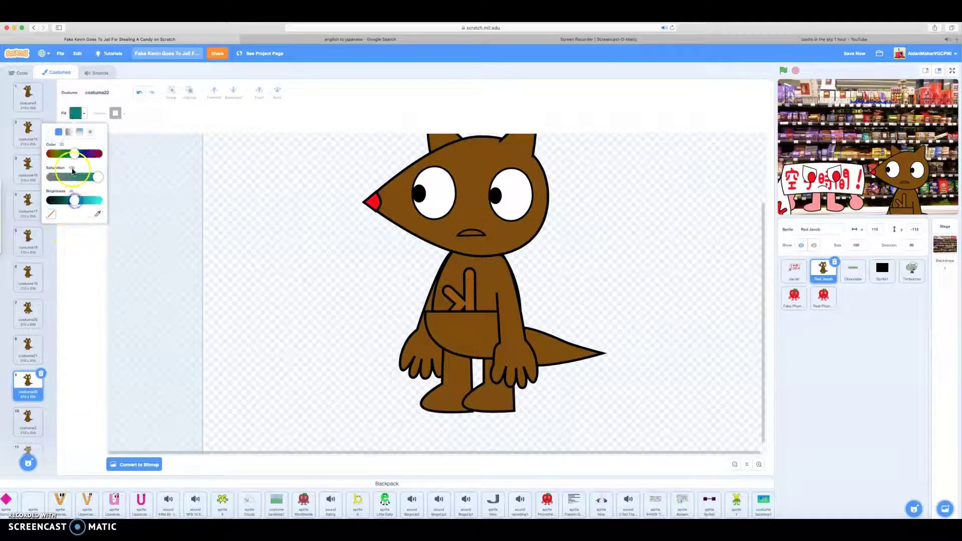
left_click_drag(69, 154, 48, 200)
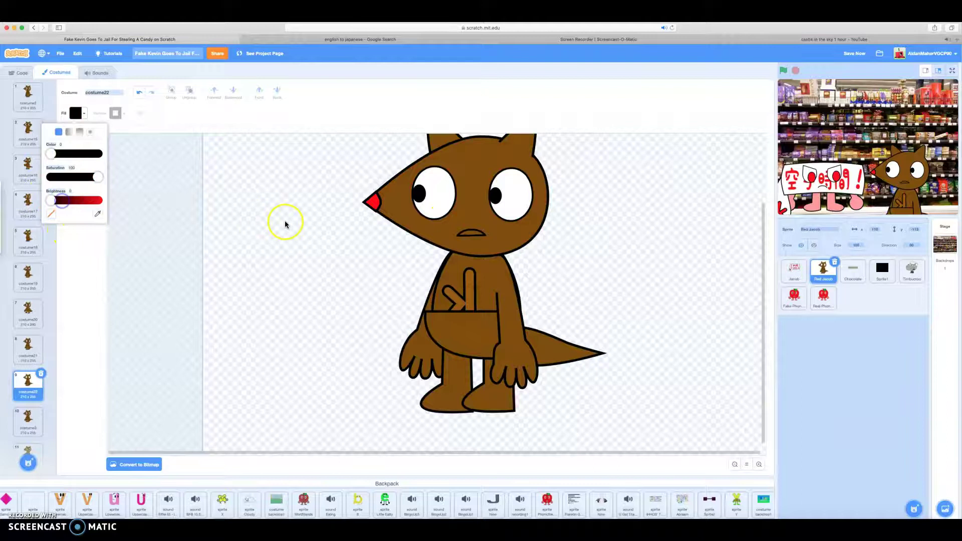
left_click(470, 233)
left_click(70, 142)
left_click(462, 313)
left_click(306, 350)
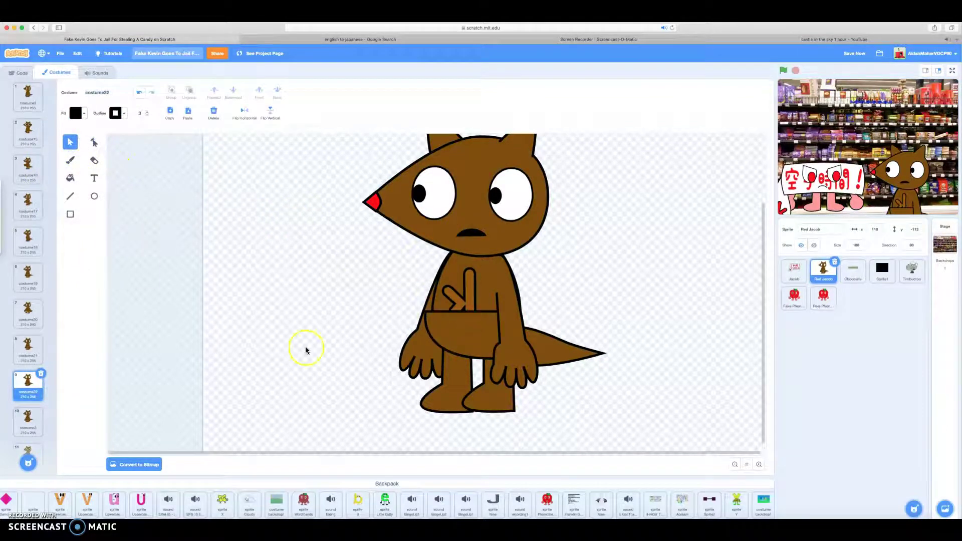
- Duplicate costume21 as costume23 and replace both pupils with tiny brush-painted dots
right_click(33, 396)
left_click(31, 346)
right_click(41, 358)
left_click(45, 361)
left_click(425, 193)
left_click(209, 115)
left_click(501, 194)
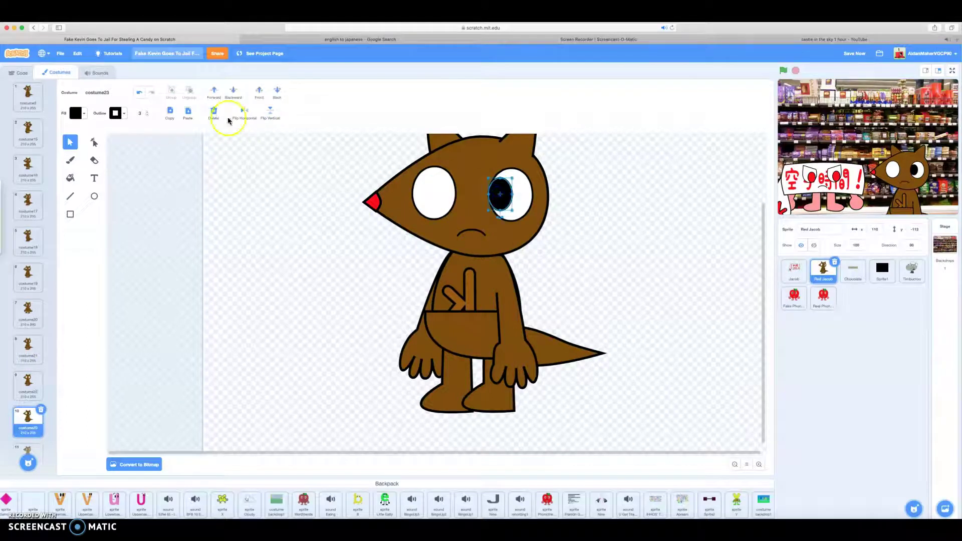
left_click(214, 112)
left_click(67, 161)
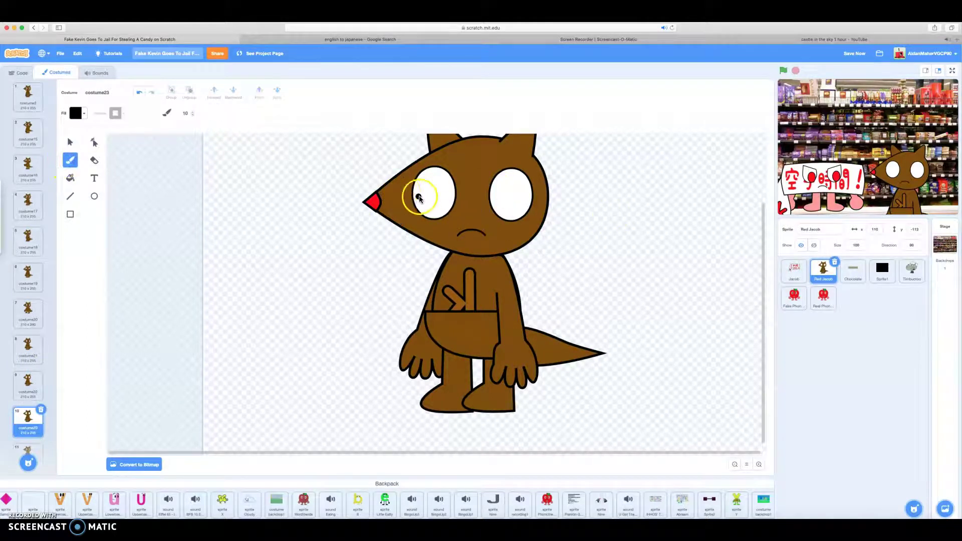
left_click(415, 193)
left_click(494, 193)
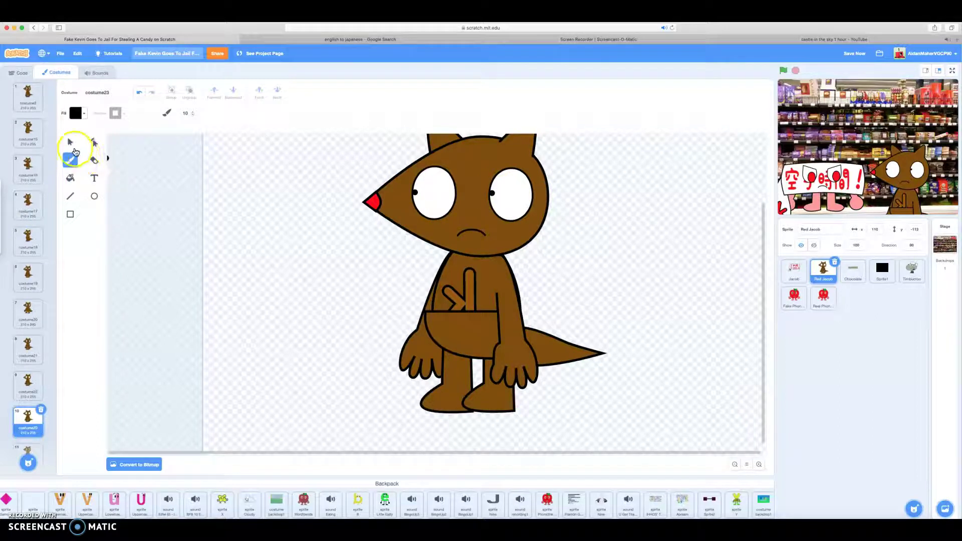
- Pull the hidden Butterfinger bar out from behind the pouch and delete it
left_click(70, 142)
left_click(447, 279)
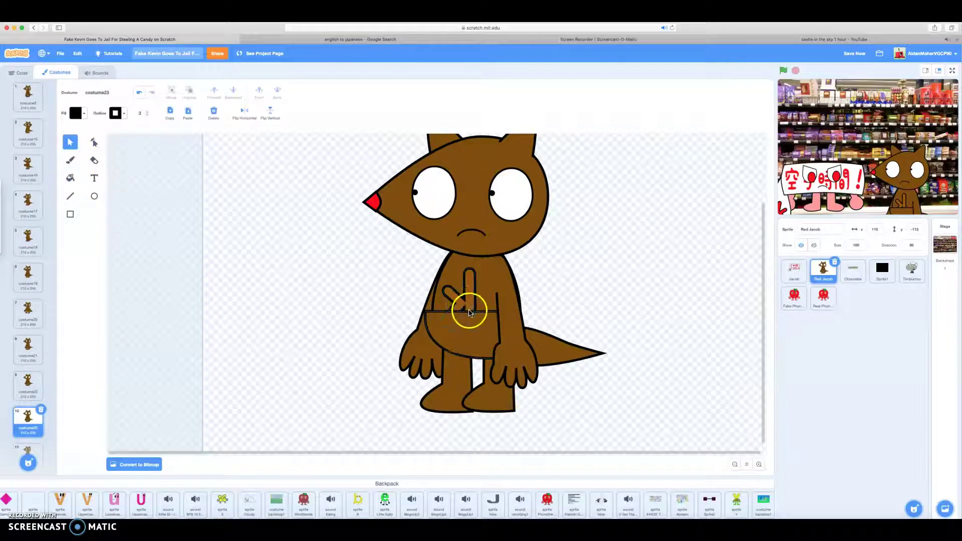
left_click_drag(551, 306, 369, 354)
left_click(613, 280)
left_click_drag(486, 311, 384, 271)
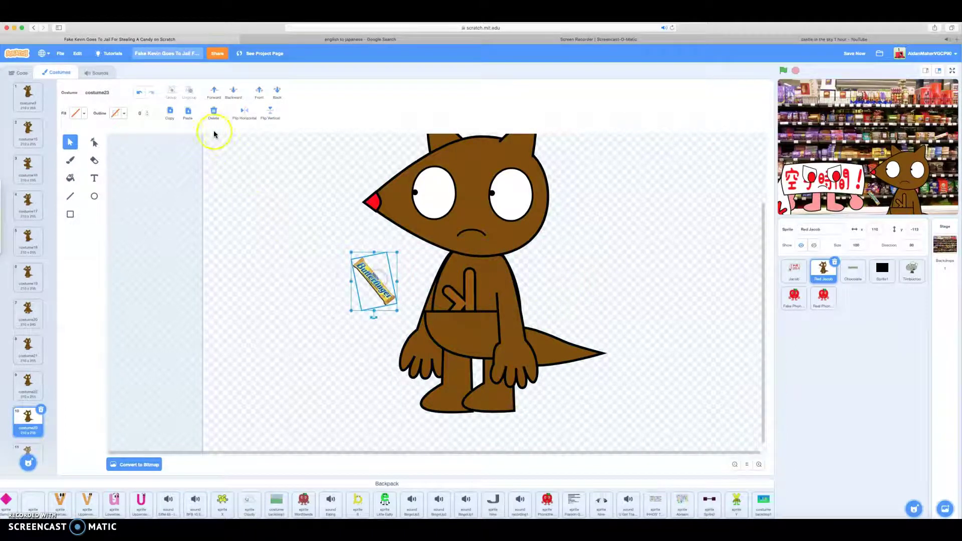
left_click(217, 115)
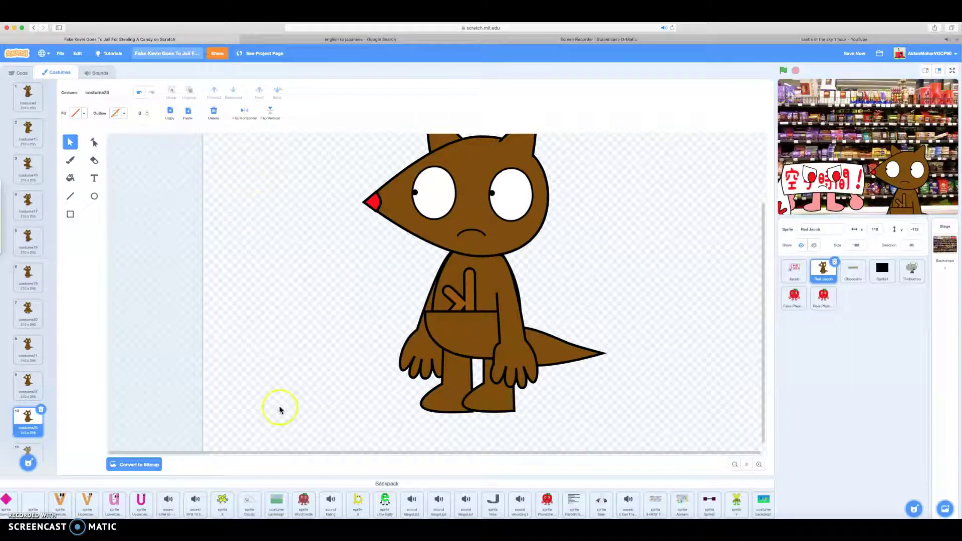
- Browse costumes 11–13 and the crying costume, then return to the smiling costume2
scroll(28, 361, "down", 3)
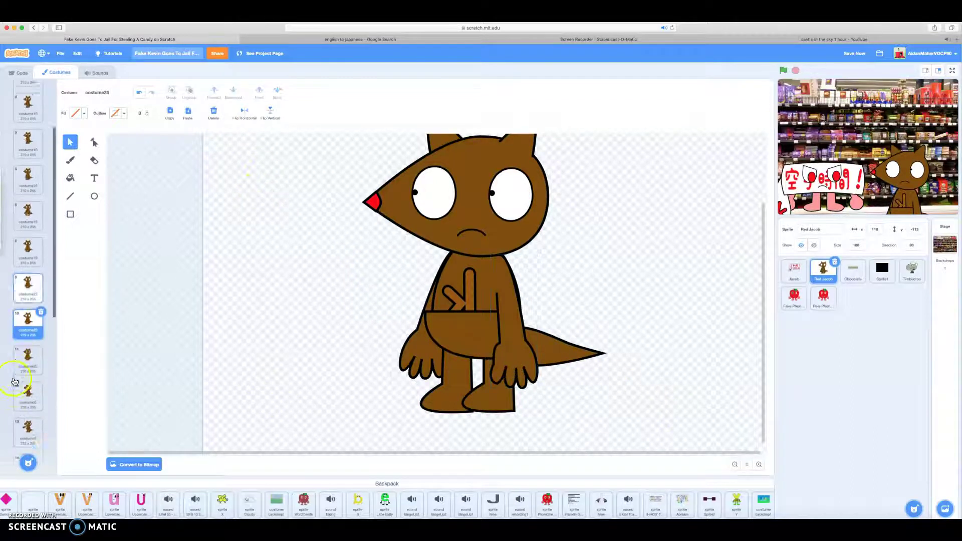
left_click(31, 346)
left_click(29, 375)
left_click(29, 409)
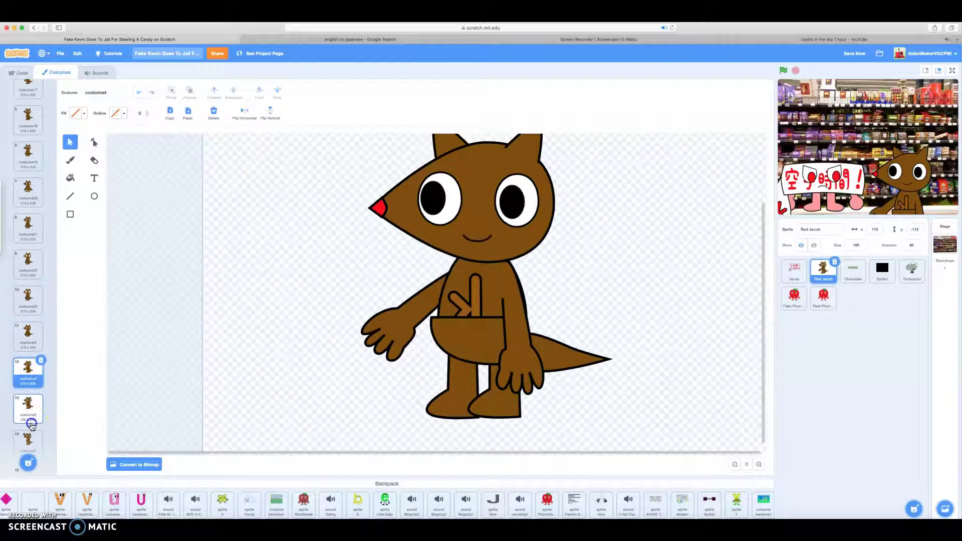
scroll(31, 423, "down", 1)
scroll(31, 422, "down", 2)
left_click(28, 387)
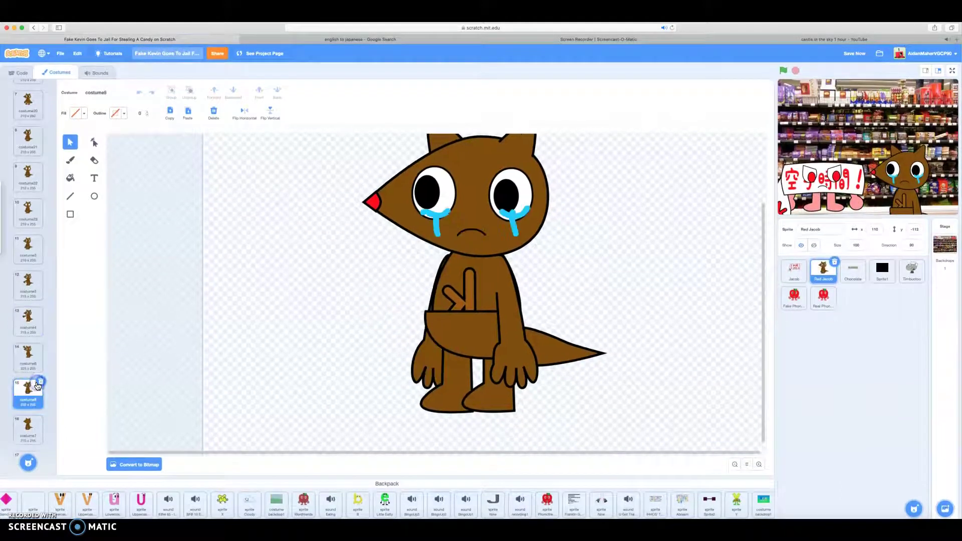
scroll(28, 226, "up", 6)
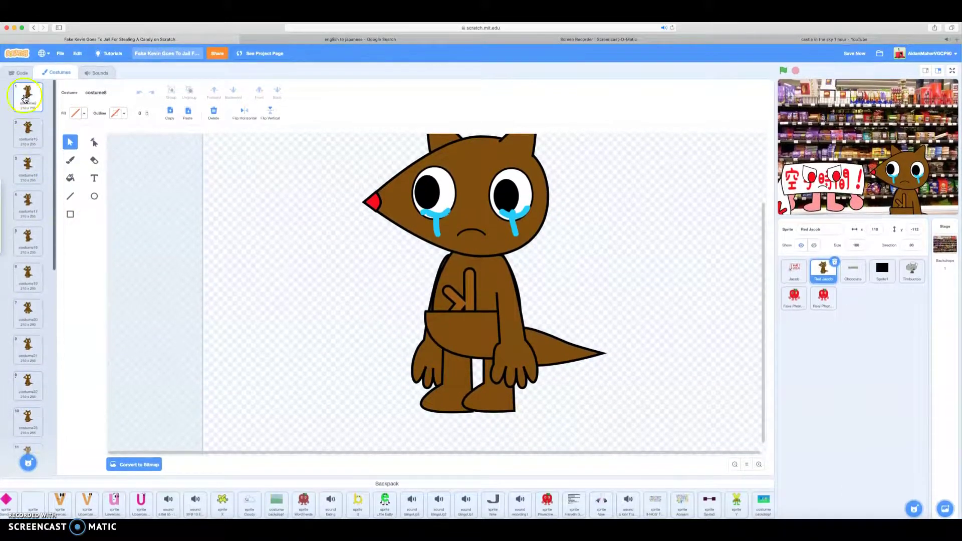
left_click(27, 95)
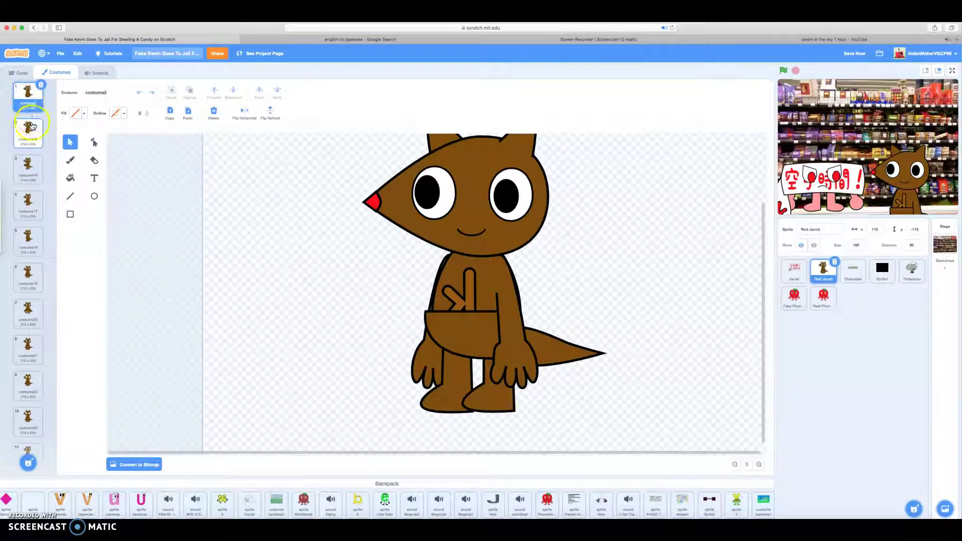
- Duplicate costume2 as costume24, shift both pupils lower-left and rotate the legs into a sitting pose
right_click(35, 111)
left_click(37, 116)
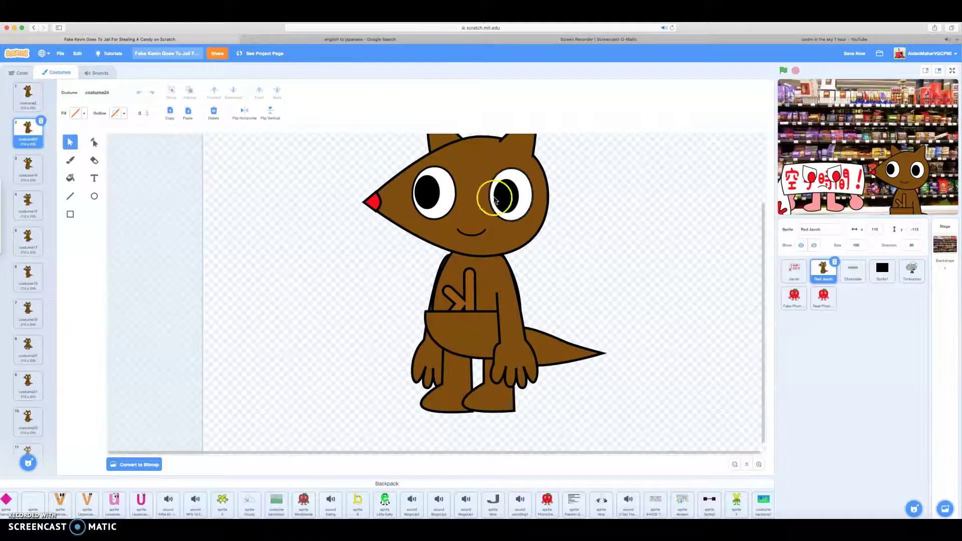
left_click(430, 195)
left_click(499, 208)
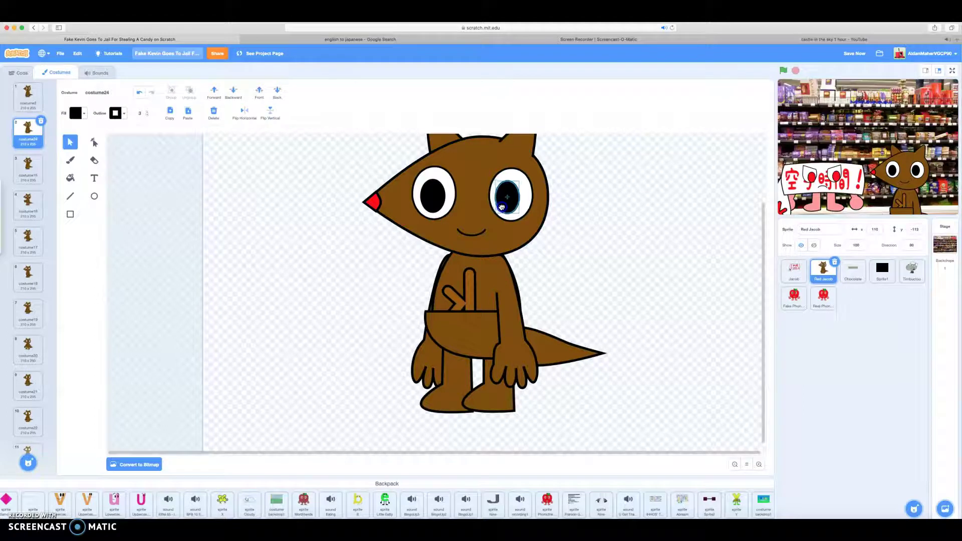
left_click_drag(498, 210, 496, 210)
left_click_drag(439, 205, 433, 209)
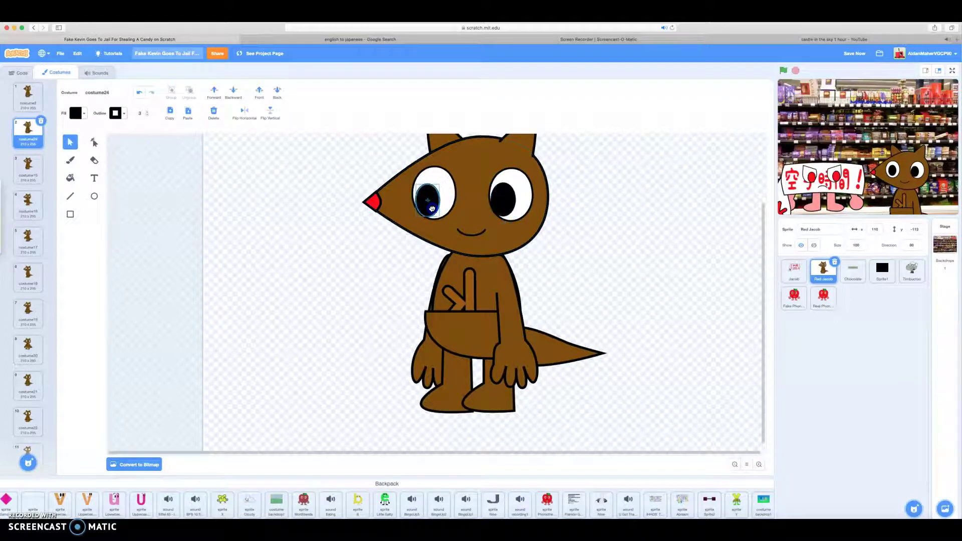
left_click(470, 426)
left_click(488, 404)
left_click_drag(469, 426, 465, 395)
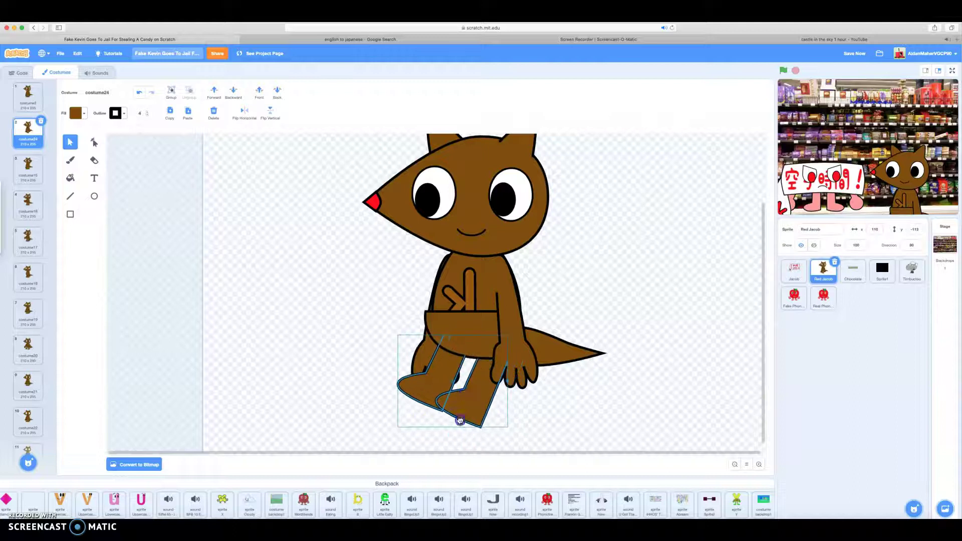
- Flatten costume24's mouth into a straight line by removing its middle point
left_click(499, 212)
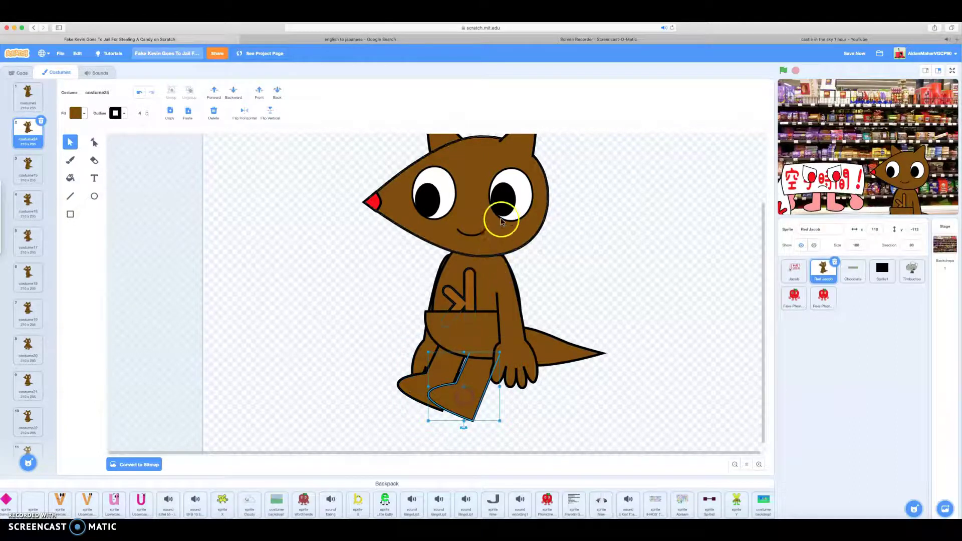
left_click(471, 232)
left_click(94, 142)
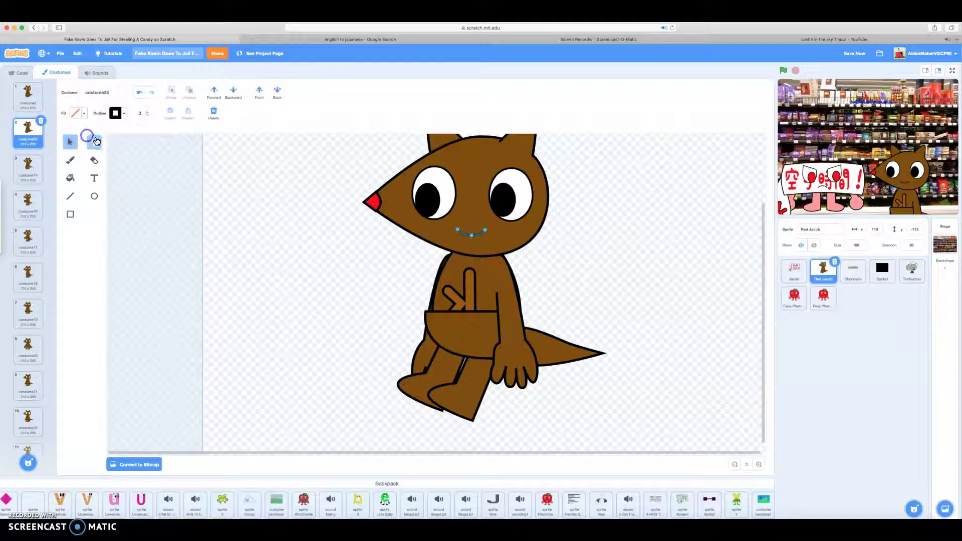
left_click_drag(472, 234, 374, 355)
left_click(213, 109)
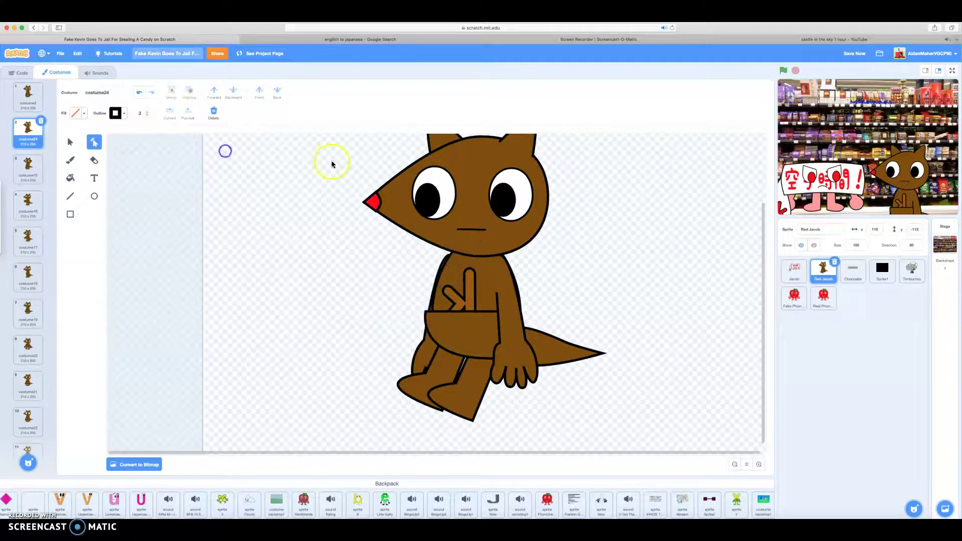
- Duplicate costume24 as costume25, select both pupils and bend the mouth slightly downward
right_click(33, 141)
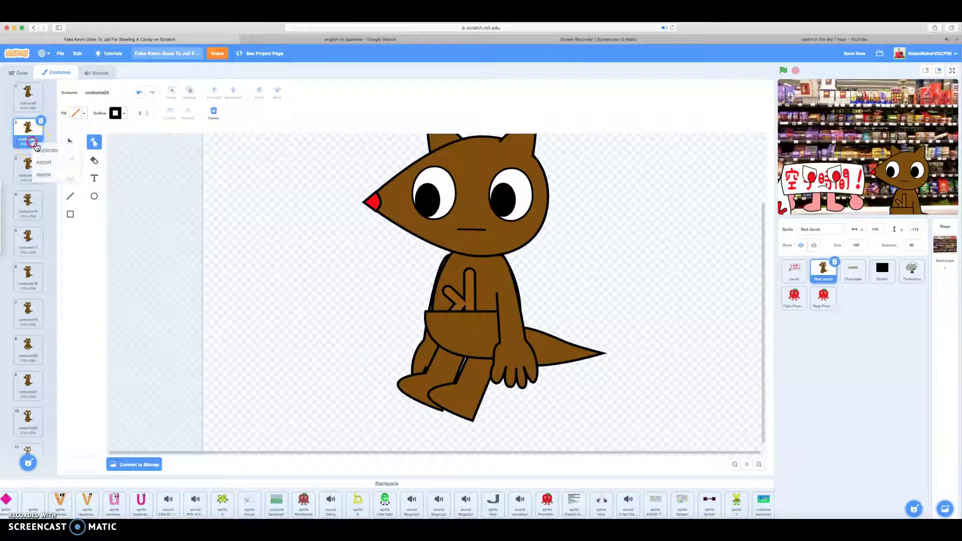
left_click(55, 147)
left_click(70, 142)
left_click(420, 190)
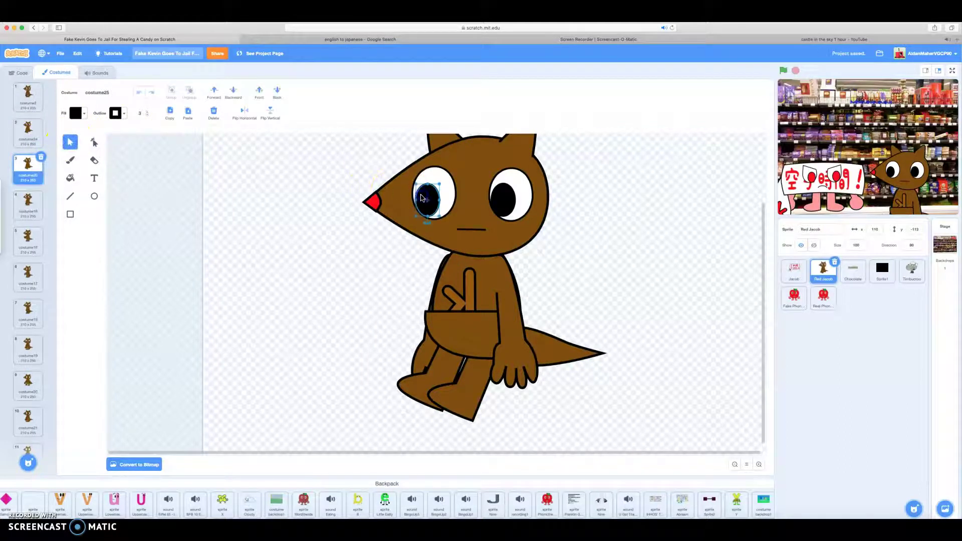
left_click(500, 193)
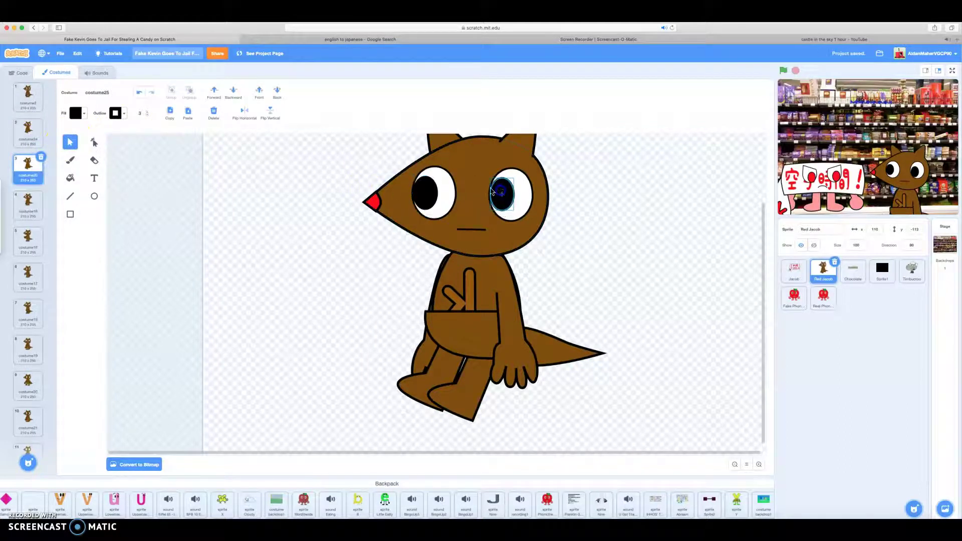
left_click(94, 142)
left_click_drag(474, 231, 490, 242)
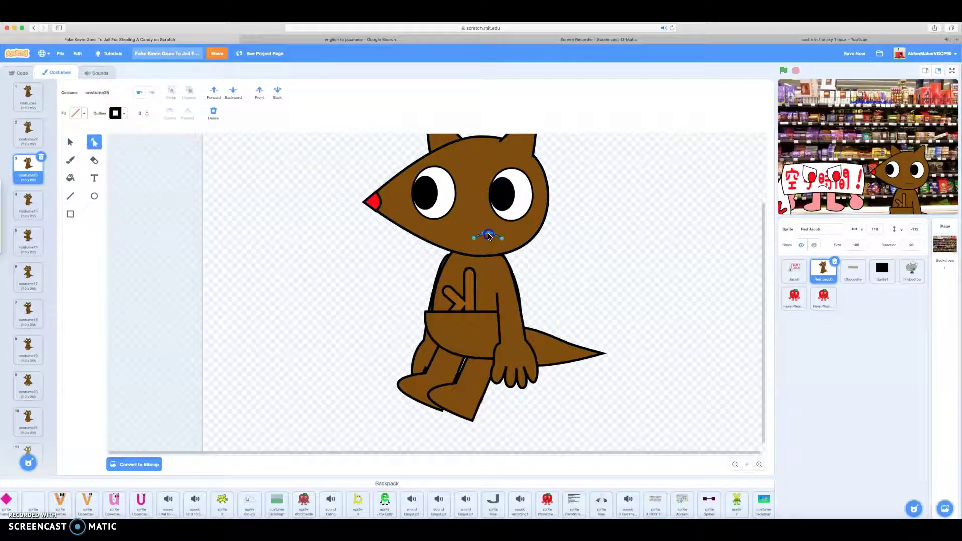
left_click(484, 235)
- Copy the smile from costume2, paste it into costume25 and flip it vertically into a frown
left_click(24, 146)
left_click(24, 102)
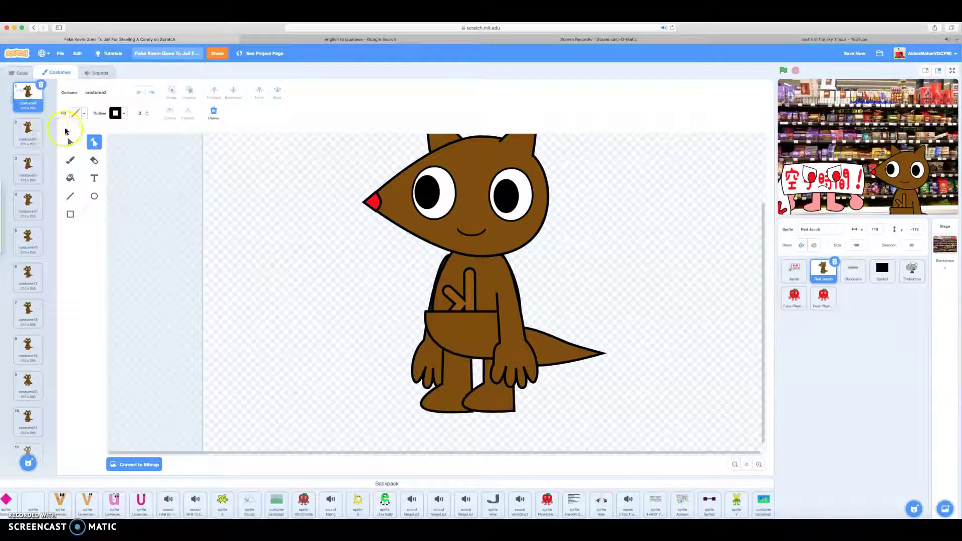
left_click(67, 143)
left_click(458, 235)
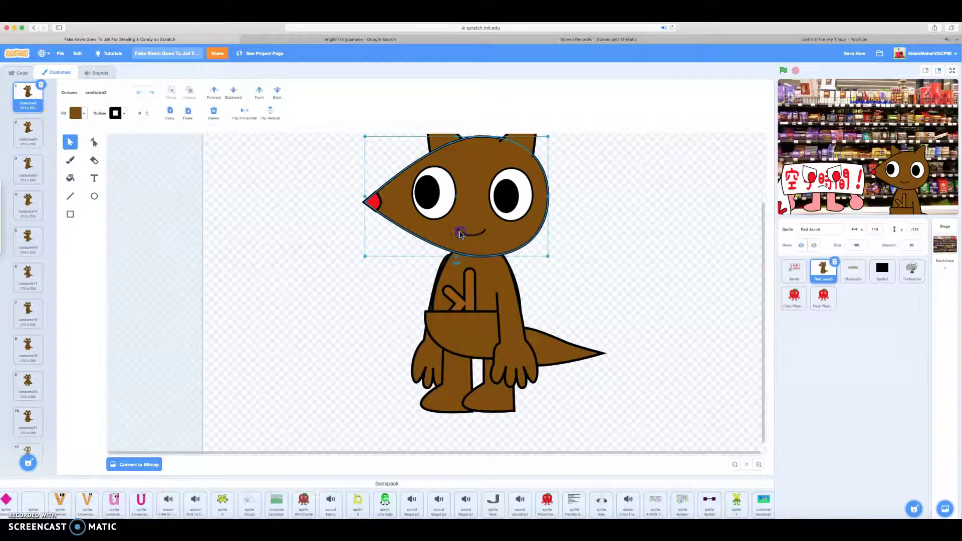
left_click(169, 112)
left_click(28, 167)
left_click(512, 219)
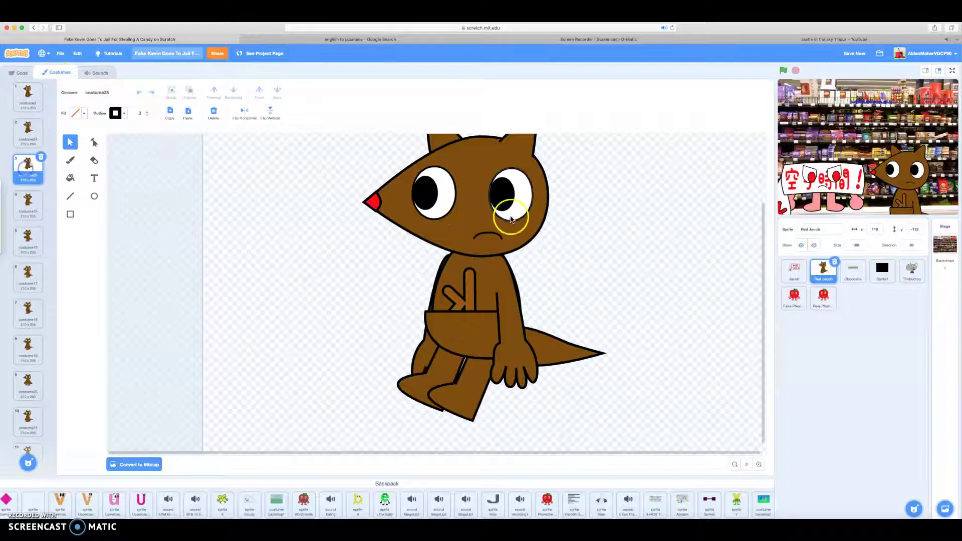
left_click(187, 112)
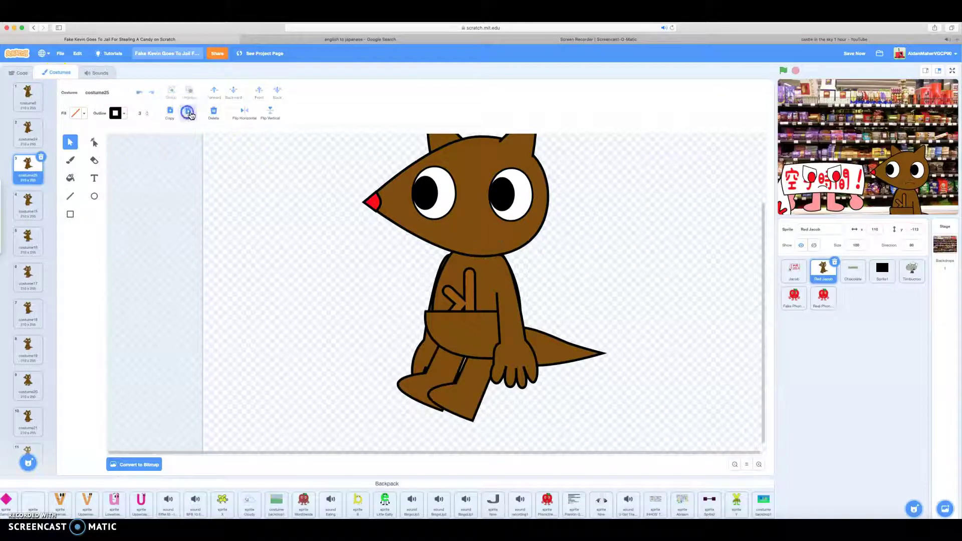
left_click(266, 107)
left_click(468, 238)
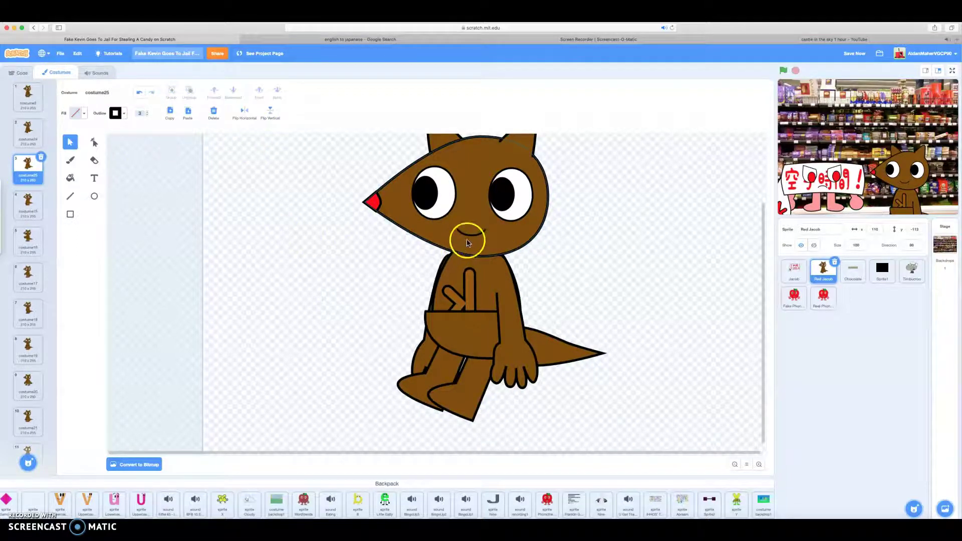
left_click(471, 235)
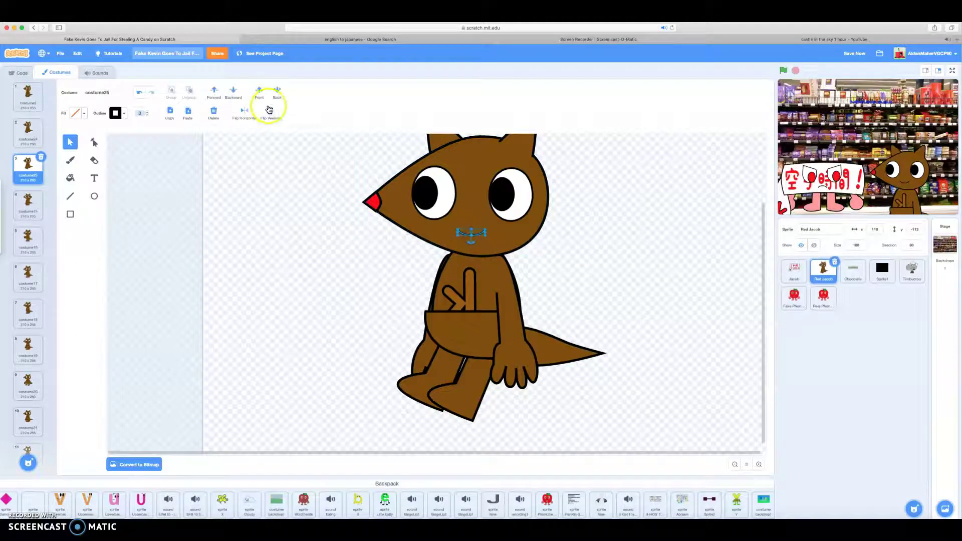
right_click(25, 176)
- Duplicate costume25 as costume26 and set the fill colour to black, undoing an accidental head fill
left_click(39, 189)
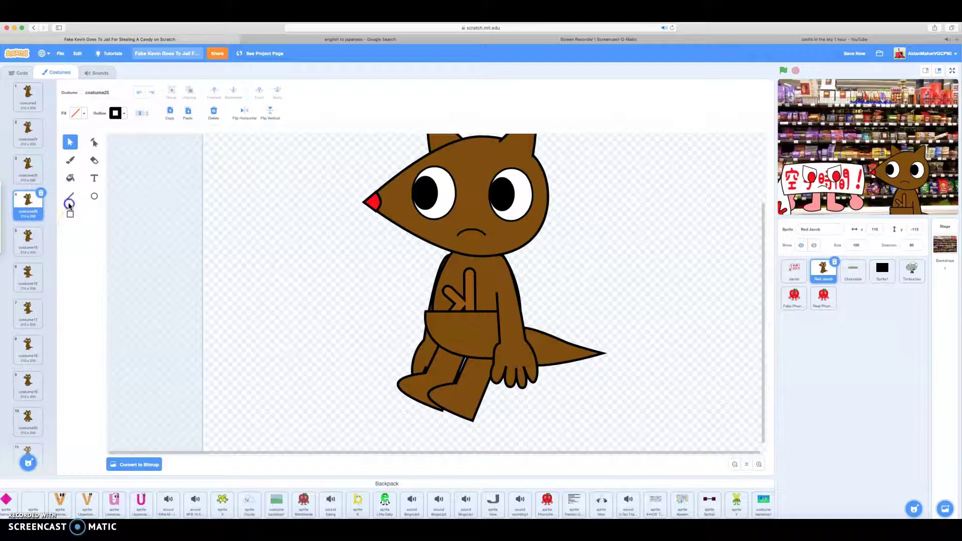
left_click(68, 199)
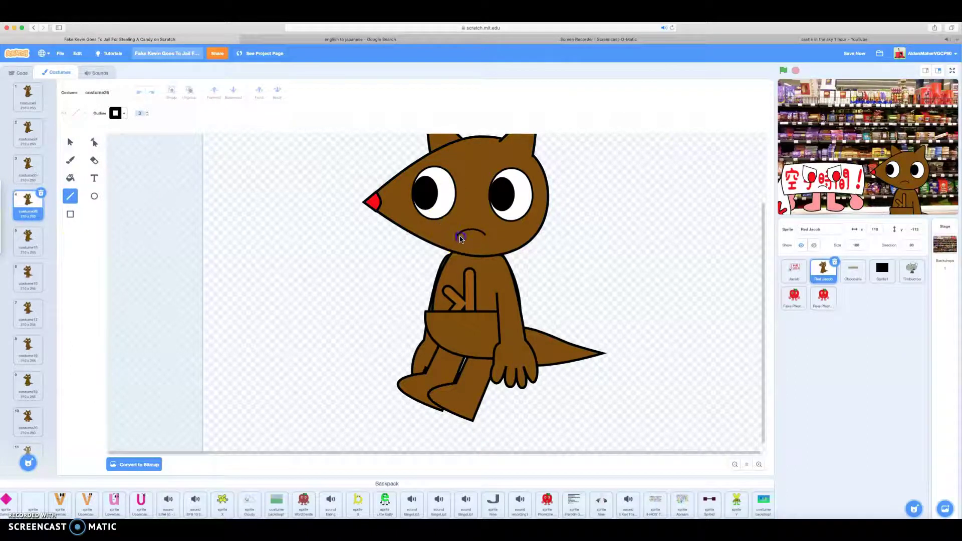
left_click(74, 178)
left_click(76, 113)
left_click_drag(92, 201, 50, 200)
left_click(448, 236)
key("ctrl+z")
- Shrink both pupils to tiny dots and stretch the mouth into a tall gaping opening
left_click(70, 142)
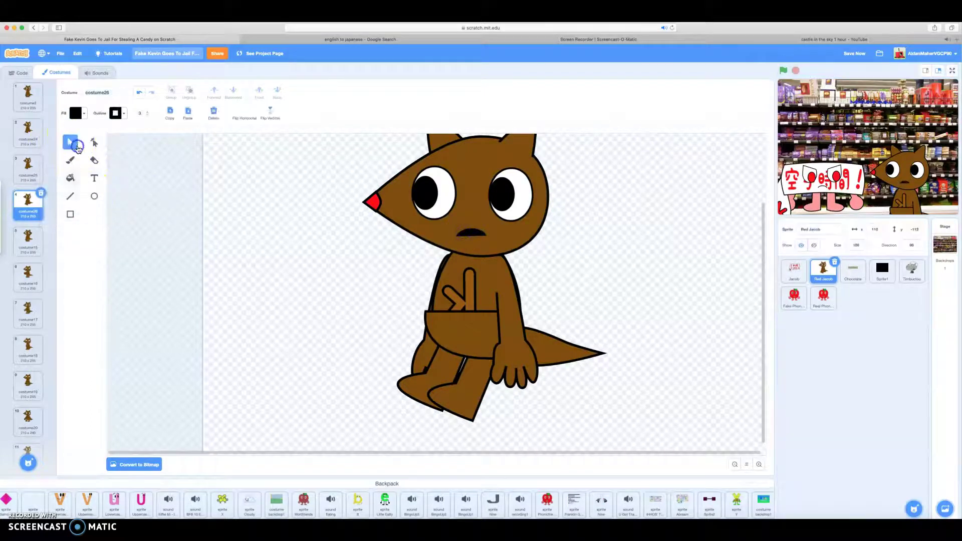
left_click(433, 197)
left_click_drag(438, 179, 417, 195)
mouse_move(502, 193)
left_mouse_down()
mouse_move(492, 187)
mouse_move(496, 193)
left_mouse_up()
left_click(419, 182)
left_click(495, 202)
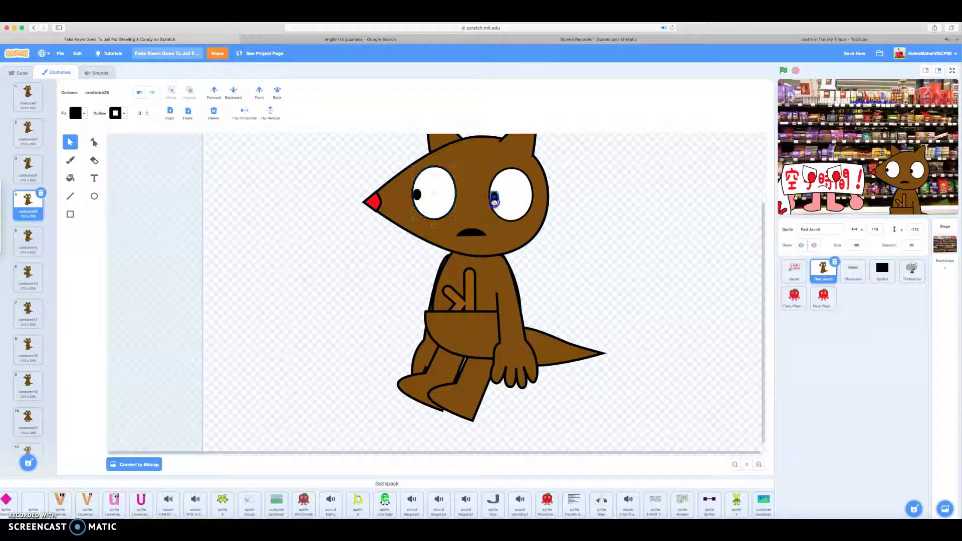
left_click(470, 233)
left_click_drag(472, 234, 471, 283)
left_click(531, 248)
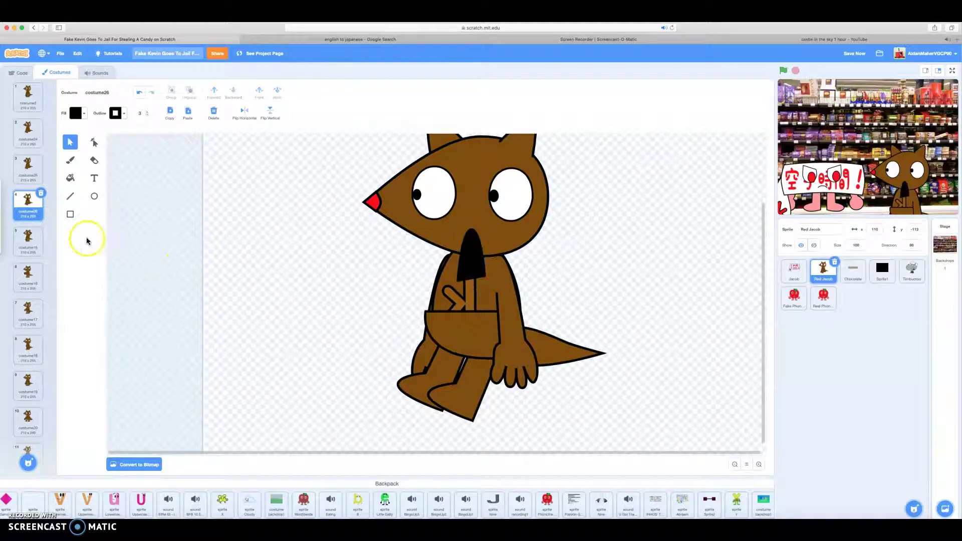
left_click(168, 111)
- Duplicate costume26 as costume27, squash the mouth smaller and reshape both eyes' points
right_click(28, 217)
left_click(36, 222)
left_click(476, 280)
left_click_drag(474, 280, 474, 267)
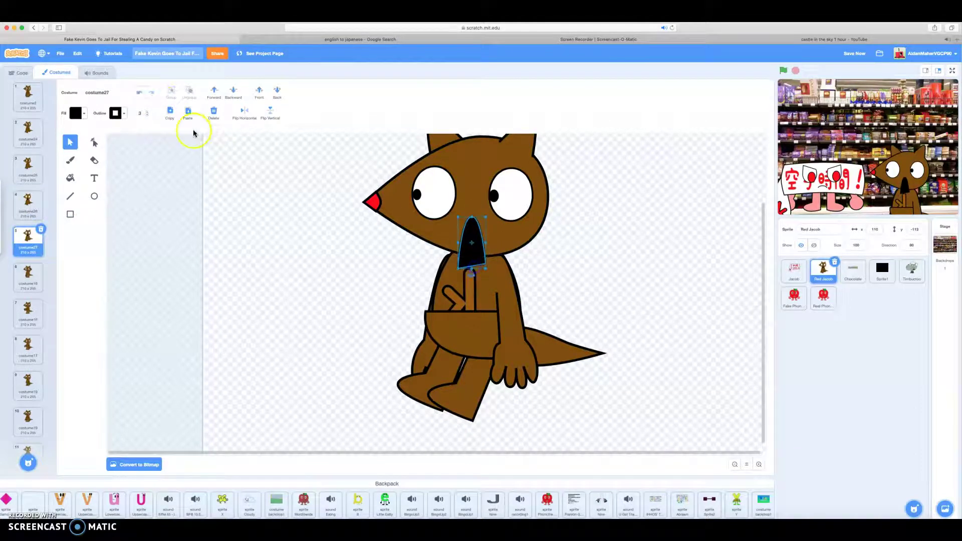
left_click(137, 89)
left_click(471, 266)
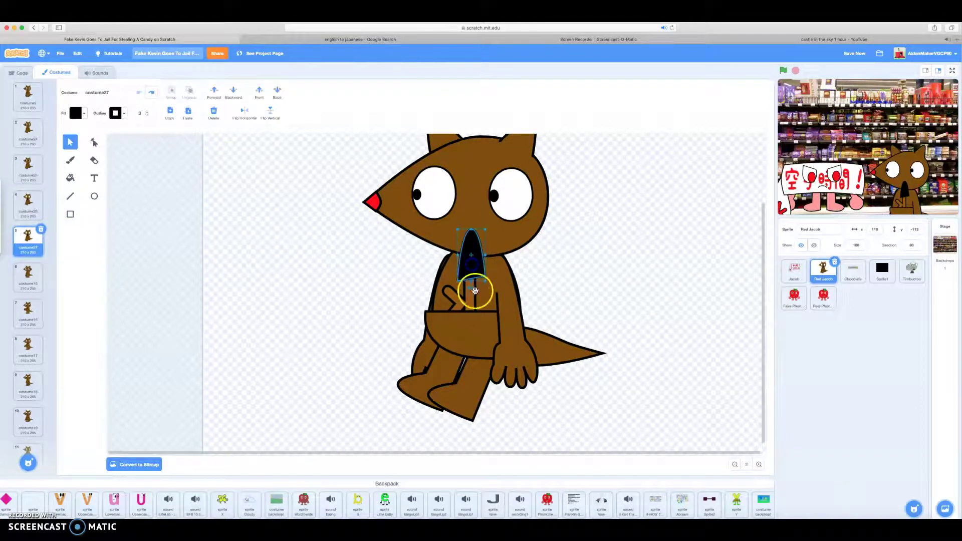
left_click_drag(472, 282, 477, 236)
left_click(445, 204)
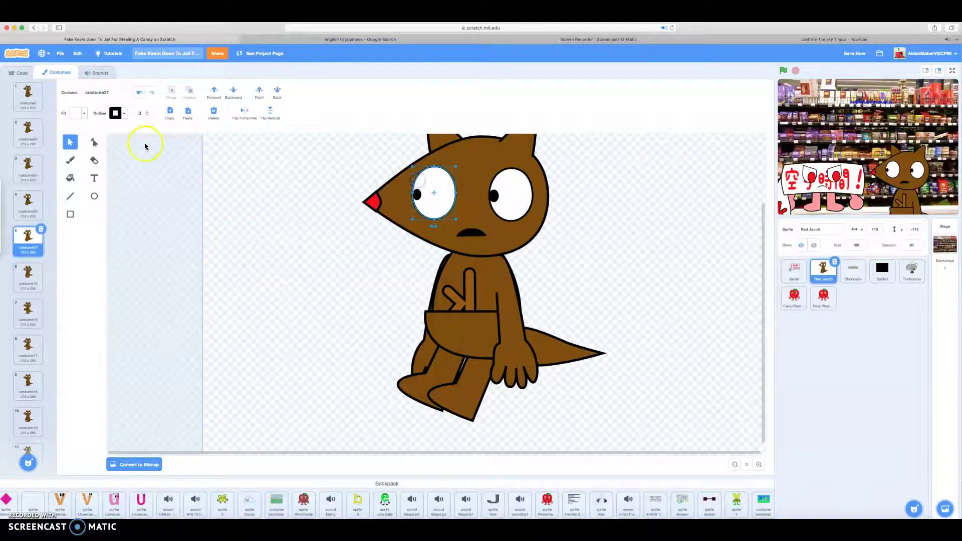
left_click(95, 140)
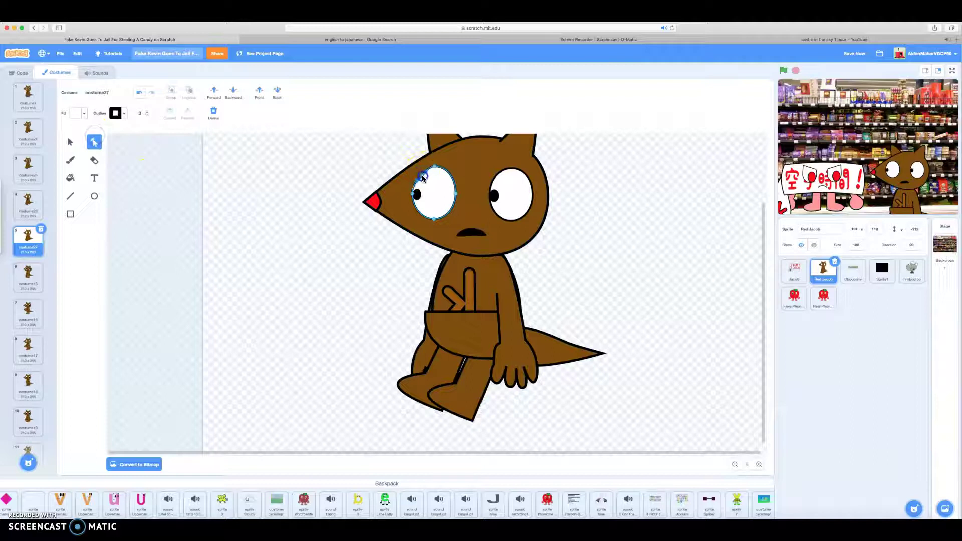
left_click(528, 179)
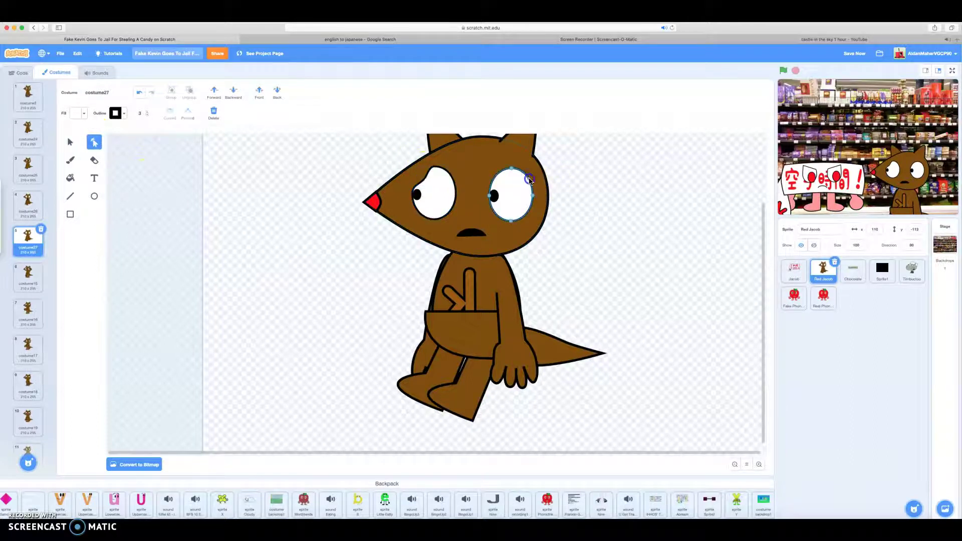
left_click(582, 169)
left_click(97, 197)
- Duplicate costume27 as costume28 and select its mouth and left eye white
right_click(23, 247)
left_click(30, 252)
left_click(471, 231)
left_click(423, 193)
- Delete both eye whites and pupils and draw shut > < eyes with straight lines
left_click(215, 111)
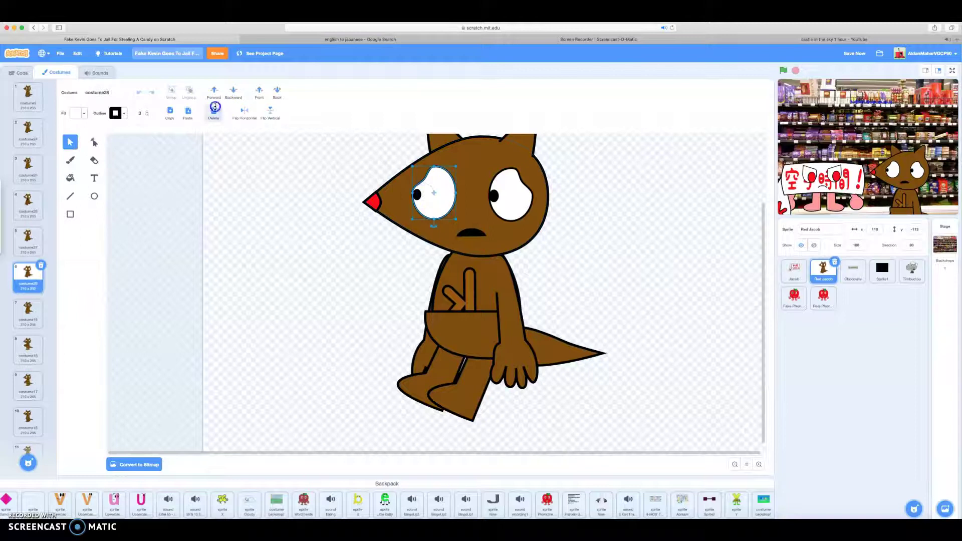
left_click_drag(416, 196, 338, 164)
left_click(210, 111)
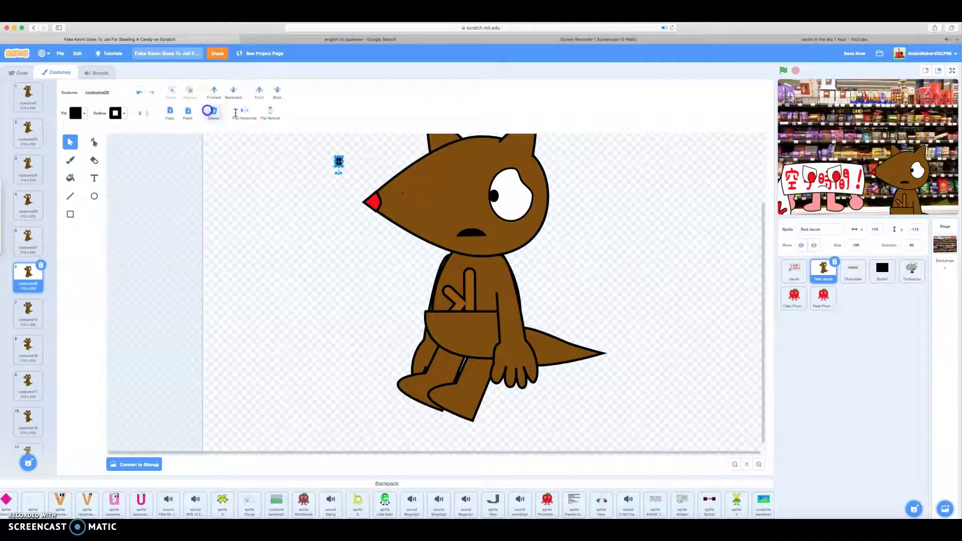
left_click_drag(505, 210, 269, 124)
left_click(219, 118)
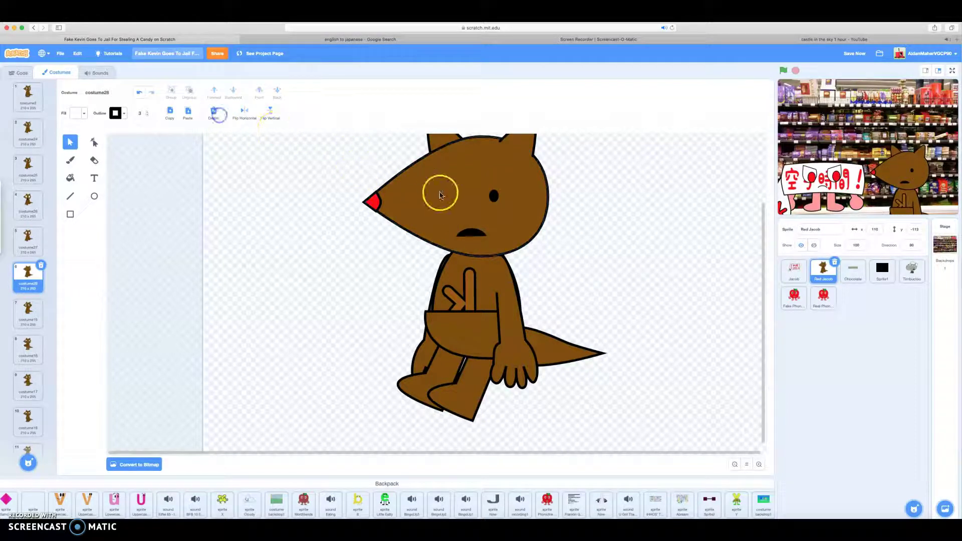
left_click(494, 196)
left_click(210, 115)
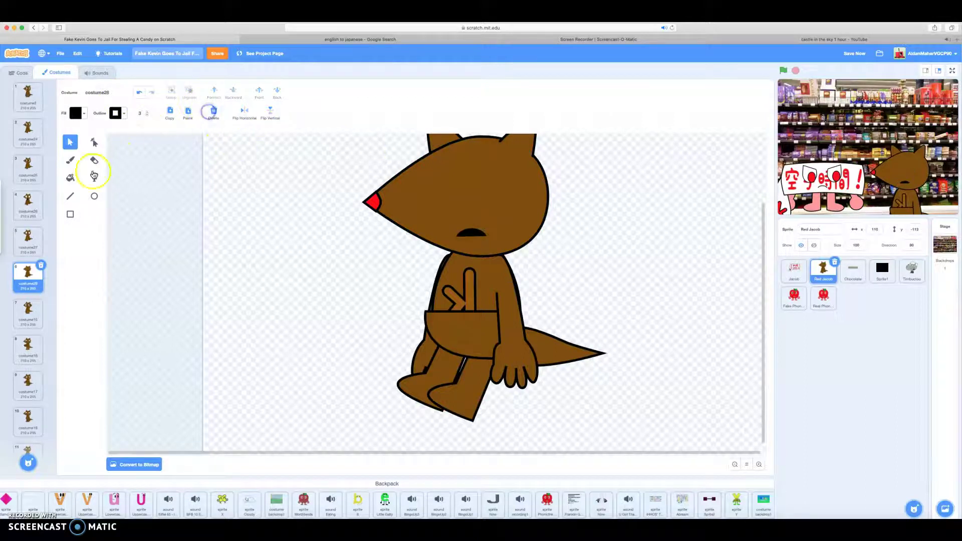
left_click(70, 196)
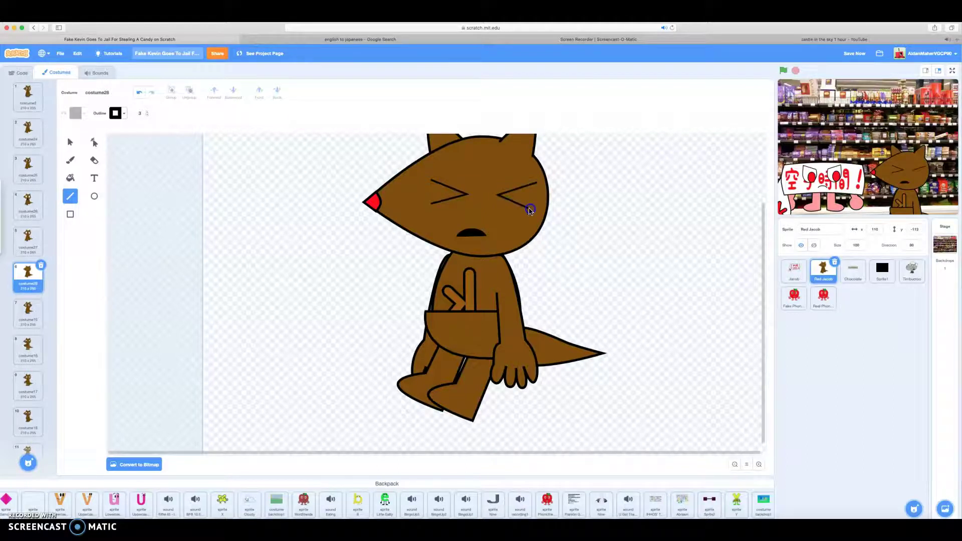
- Rotate the right arm outward to reach right and nudge the mouth slightly right
left_click(66, 144)
left_click(497, 369)
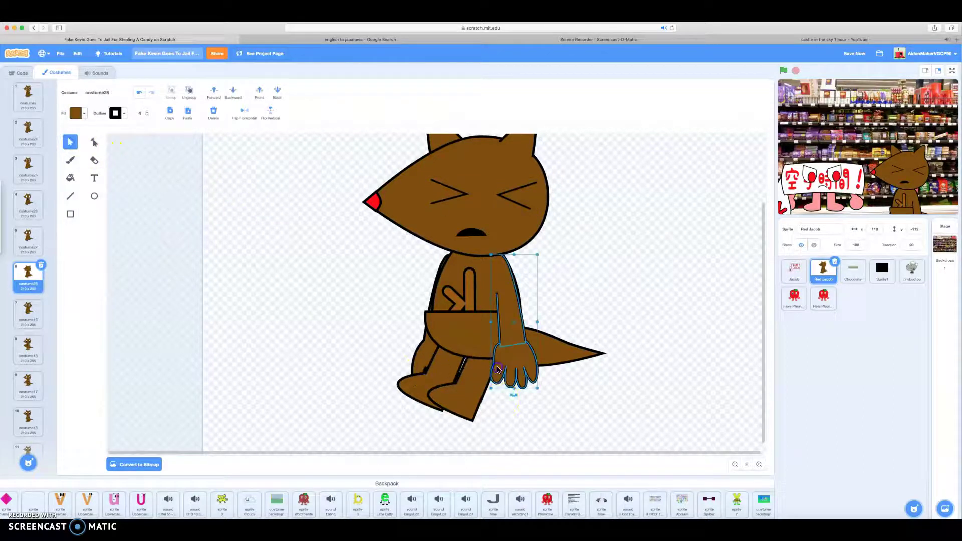
left_click_drag(513, 395, 574, 247)
left_click_drag(533, 285, 591, 275)
left_click_drag(474, 232, 491, 231)
right_click(24, 281)
- Duplicate costume28 as costume29 and pick the Brush with its fill colour settings
left_click(40, 285)
left_click(576, 247)
left_click(70, 161)
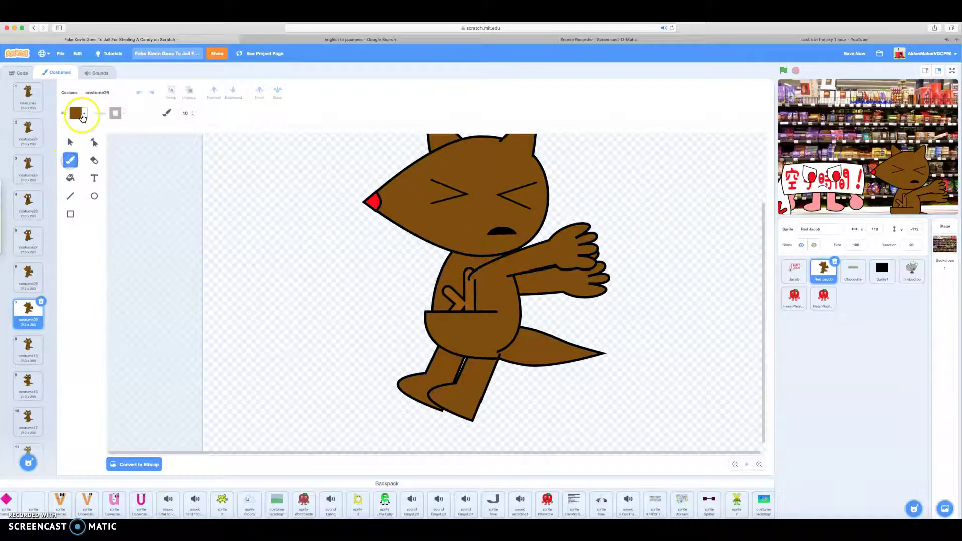
left_click(75, 113)
scroll(30, 296, "down", 5)
- Check costume17 and the crying costume's tears, then open costume25 with the Brush tool
left_click(28, 175)
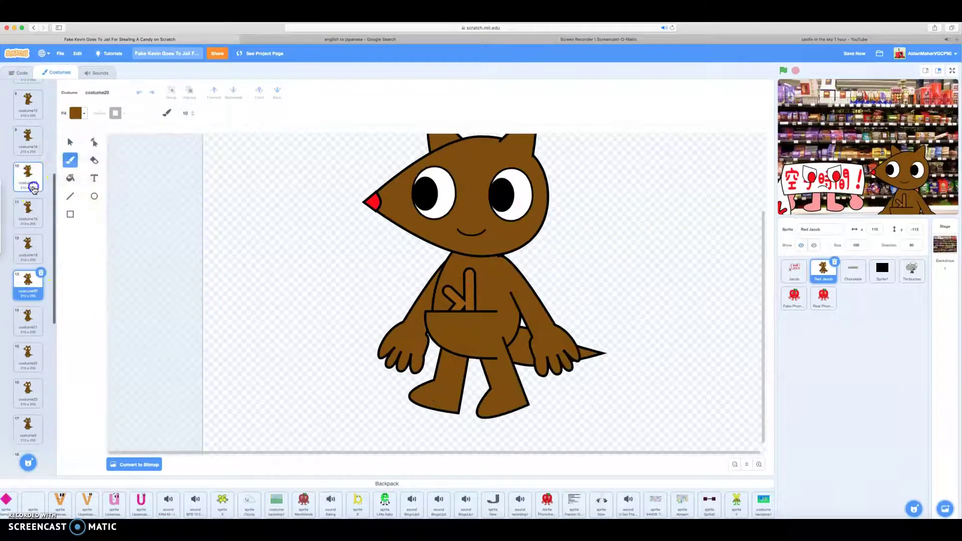
left_click(70, 142)
scroll(28, 225, "down", 5)
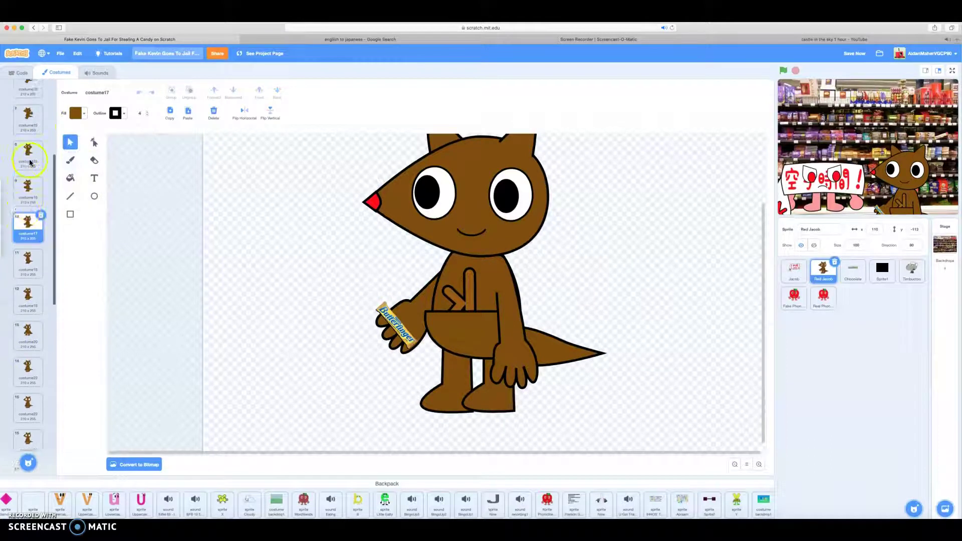
left_click(27, 401)
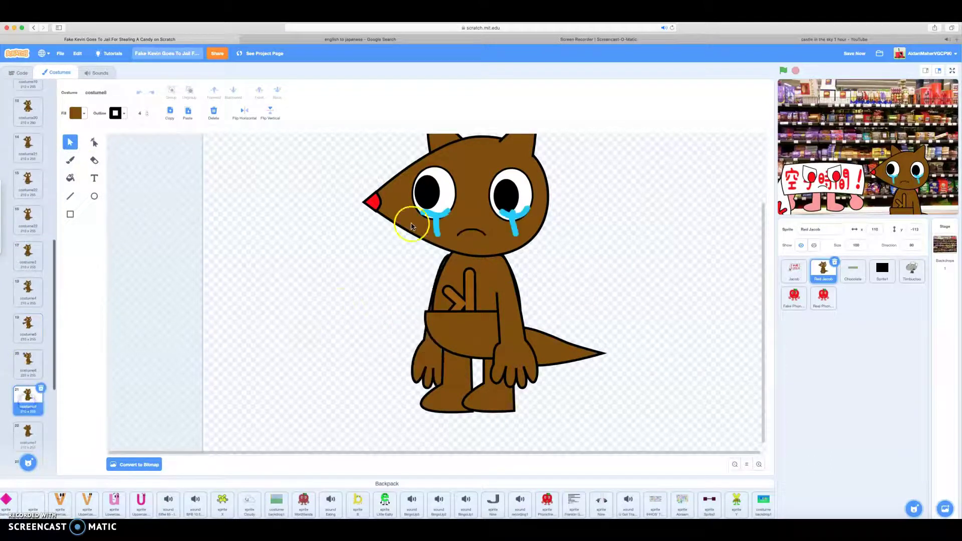
left_click(435, 223)
scroll(8, 206, "up", 1)
scroll(15, 203, "up", 10)
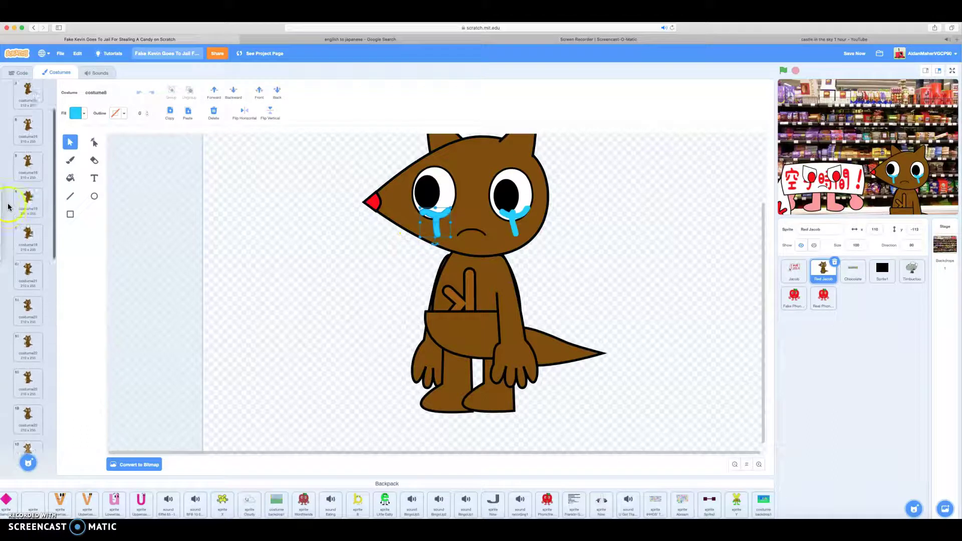
left_click(29, 166)
left_click(71, 165)
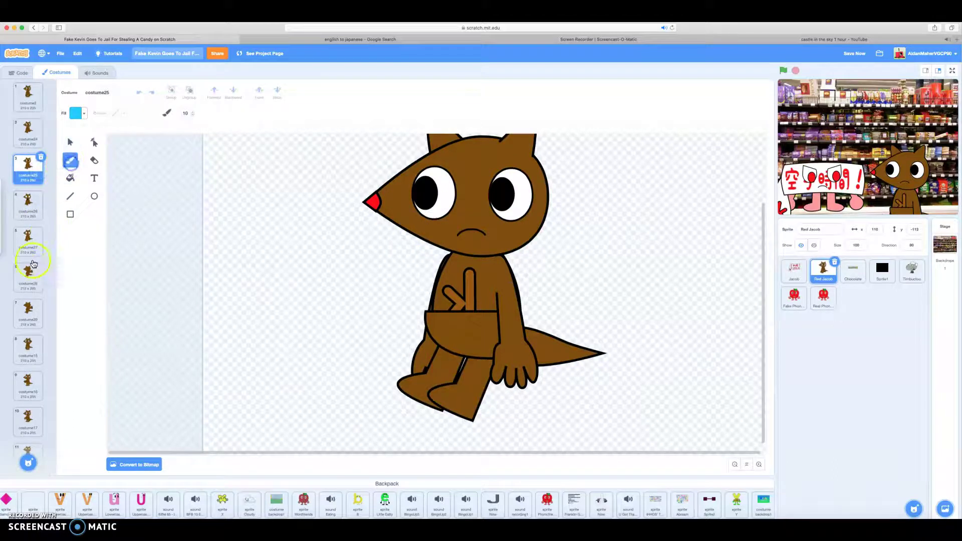
- Brush two long light-blue tear streams from costume29's eyes down its left and right sides
left_click(28, 311)
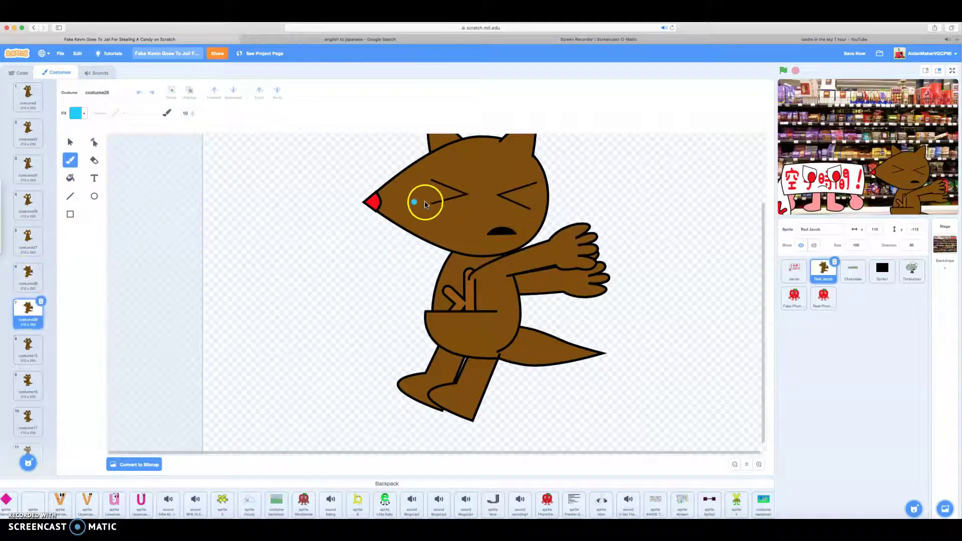
mouse_move(440, 201)
left_mouse_down()
mouse_move(260, 280)
mouse_move(269, 441)
left_mouse_up()
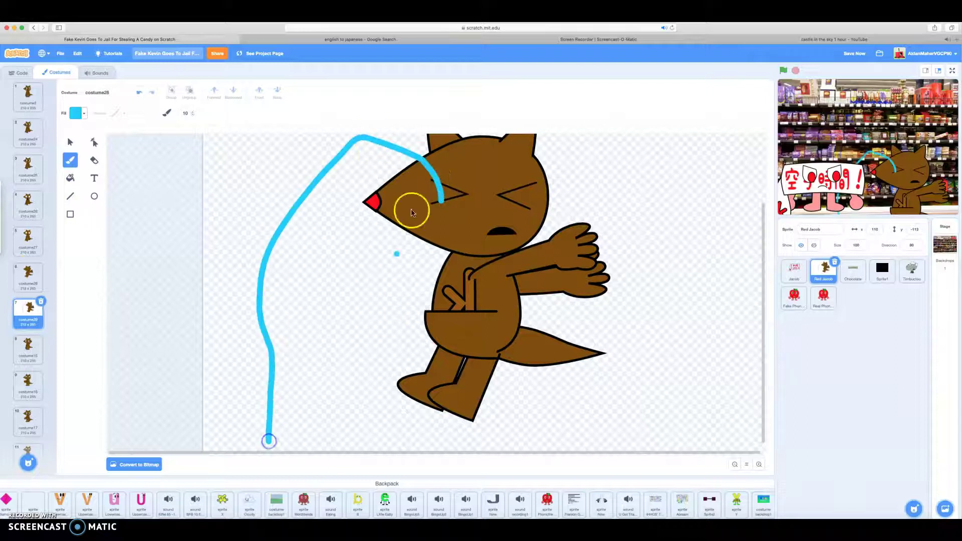
mouse_move(512, 204)
left_mouse_down()
mouse_move(625, 151)
mouse_move(633, 417)
left_mouse_up()
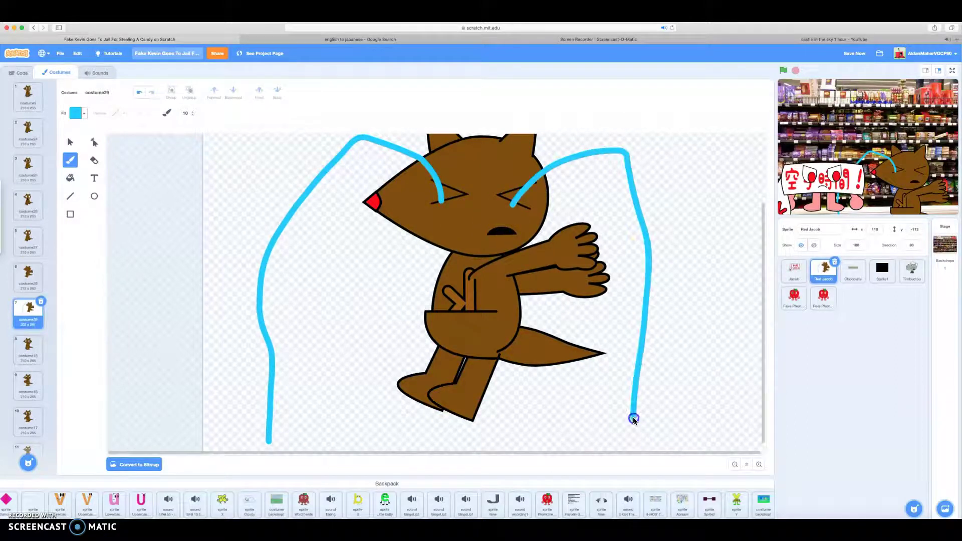
scroll(462, 423, "down", 1)
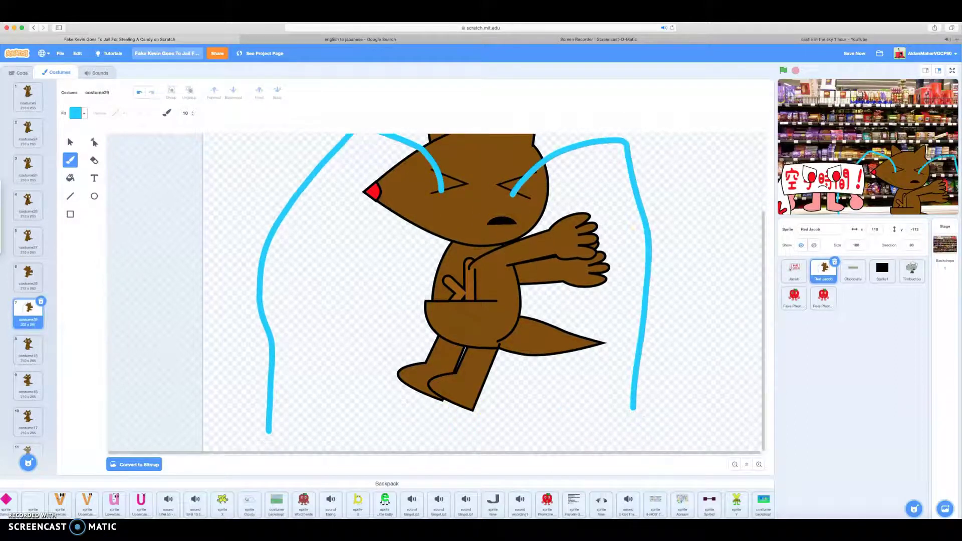
right_click(32, 313)
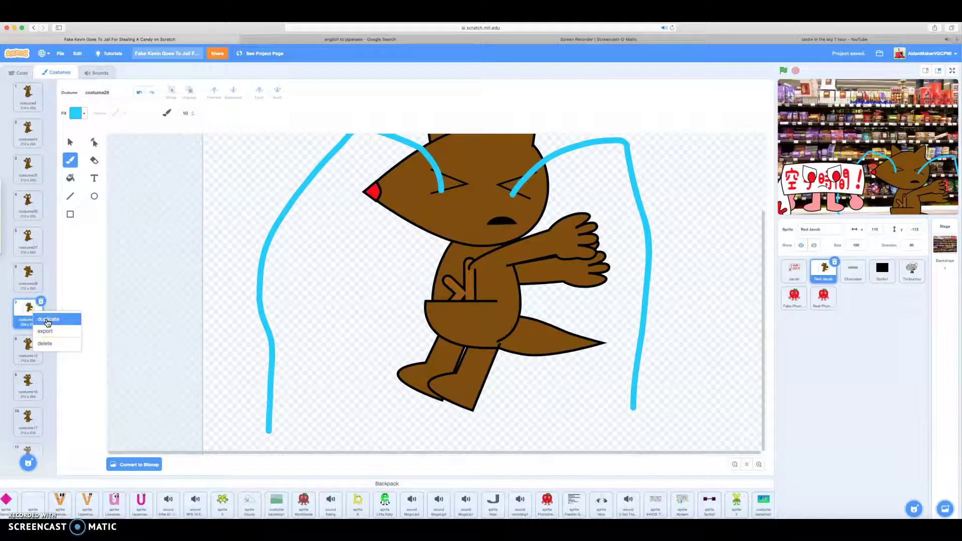
- Dismiss the costume menu and load the Tantrum Wiki arrest article via 'tant' in the YouTube tab
left_click(43, 302)
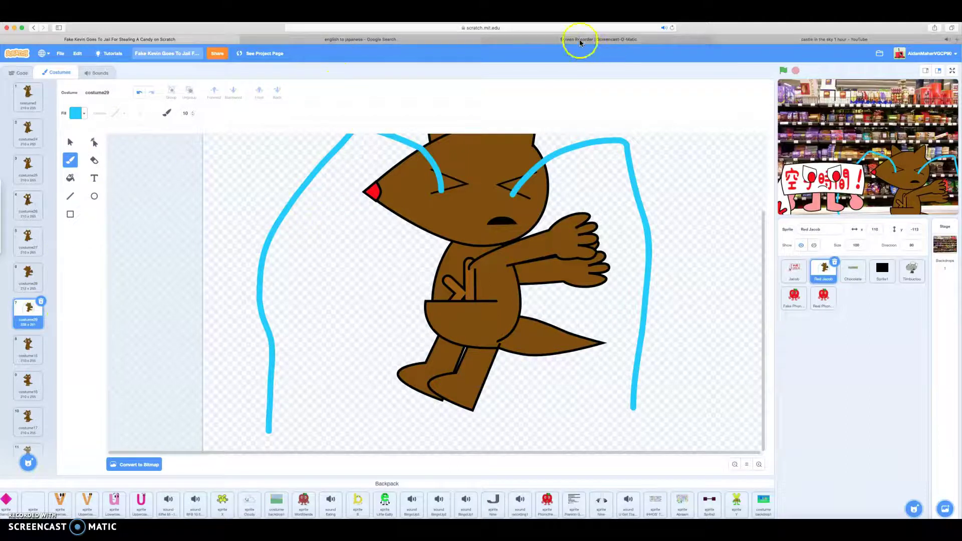
left_click(737, 38)
left_click(540, 25)
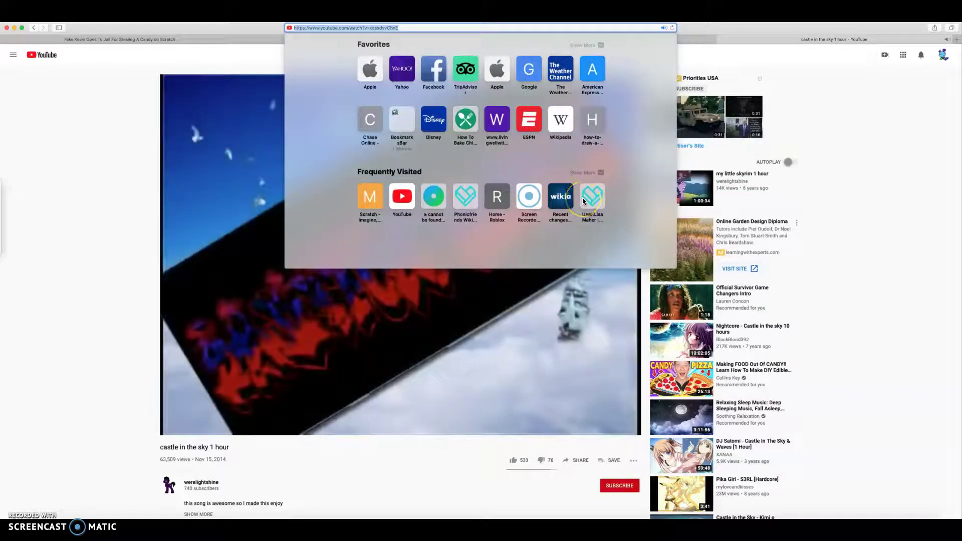
type("tantr")
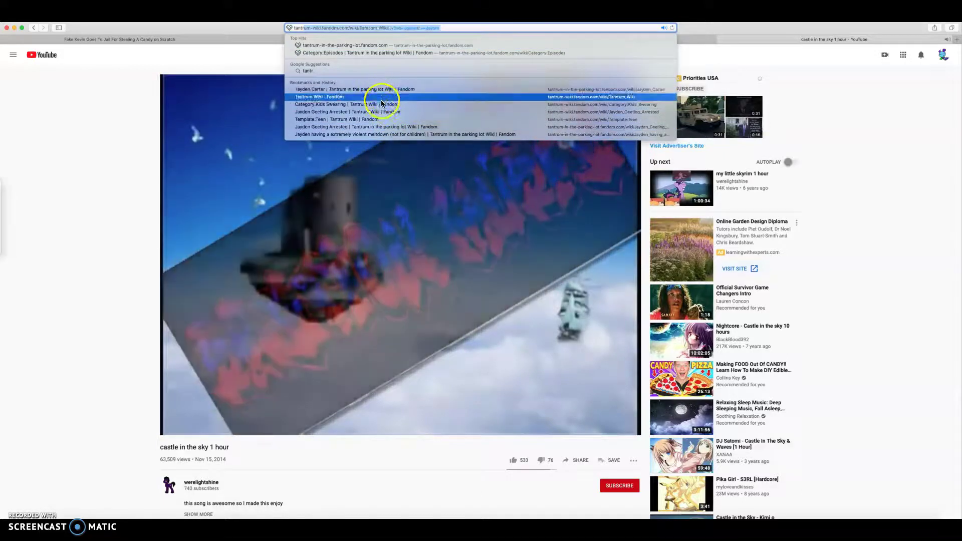
left_click(381, 113)
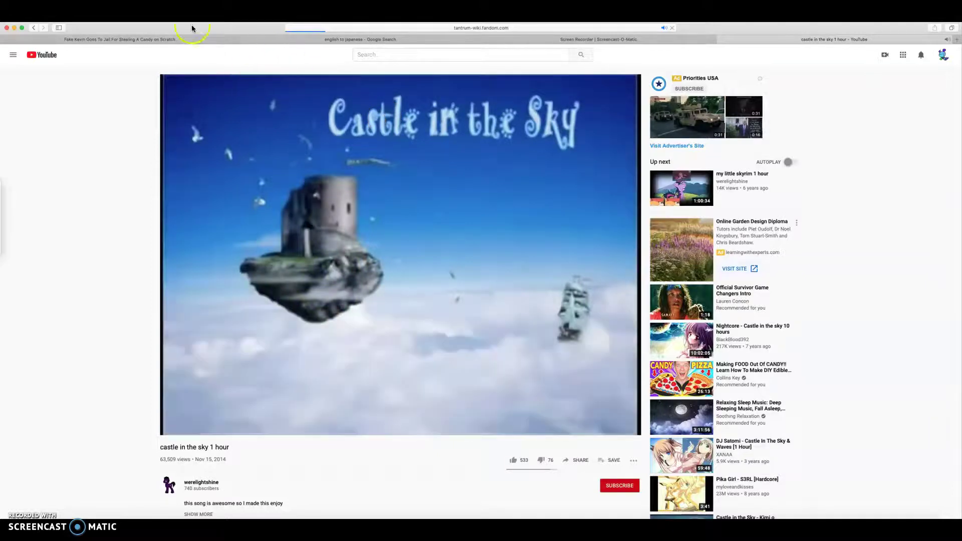
- Open the project's page from the Scratch editor, then switch to the Tantrum Wiki tab
left_click(185, 39)
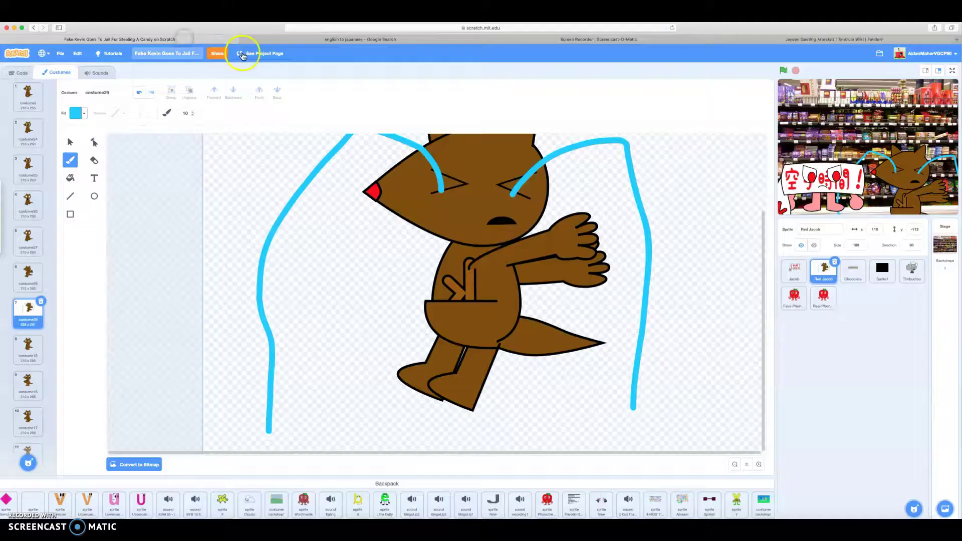
left_click(244, 55)
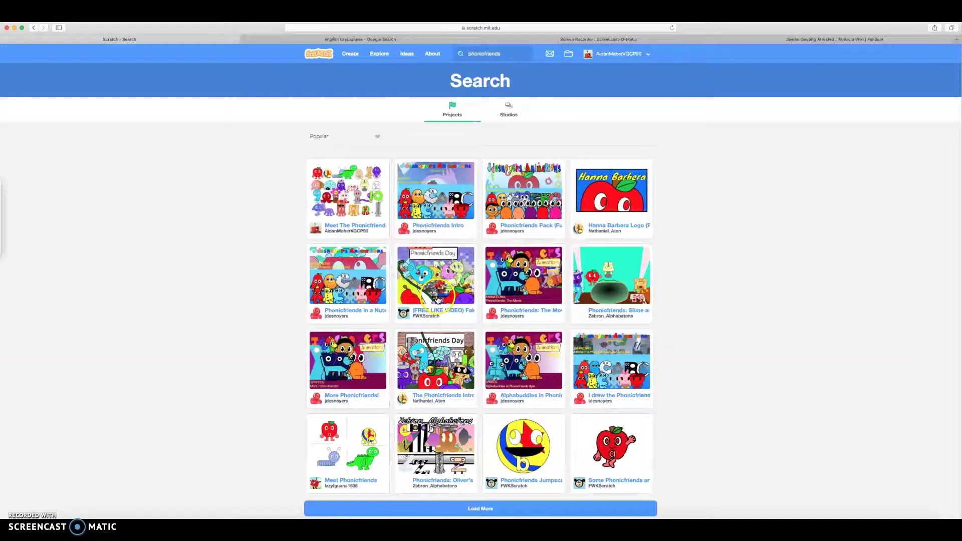
left_click(820, 40)
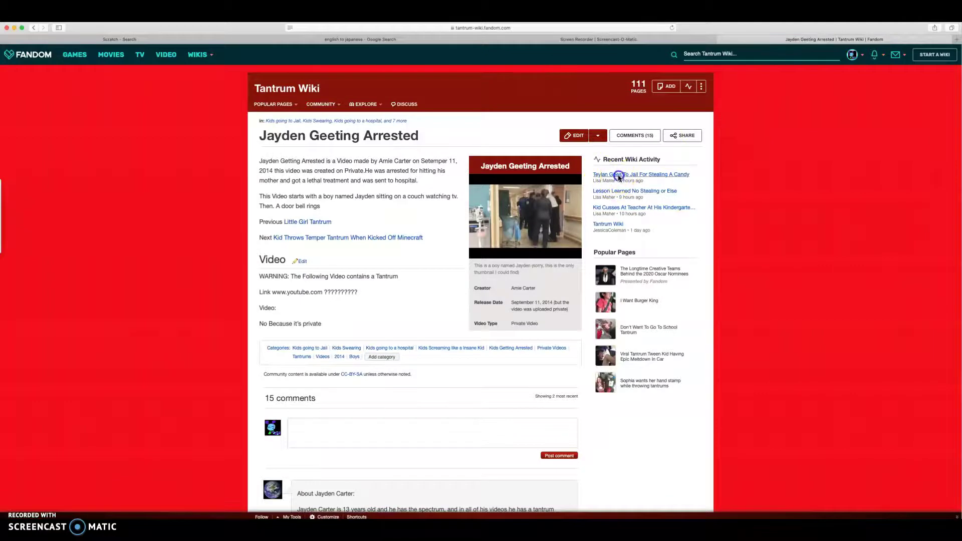
- Open the stealing-a-candy article, then the kindergarten graduation article and scroll its comments
left_click(614, 175)
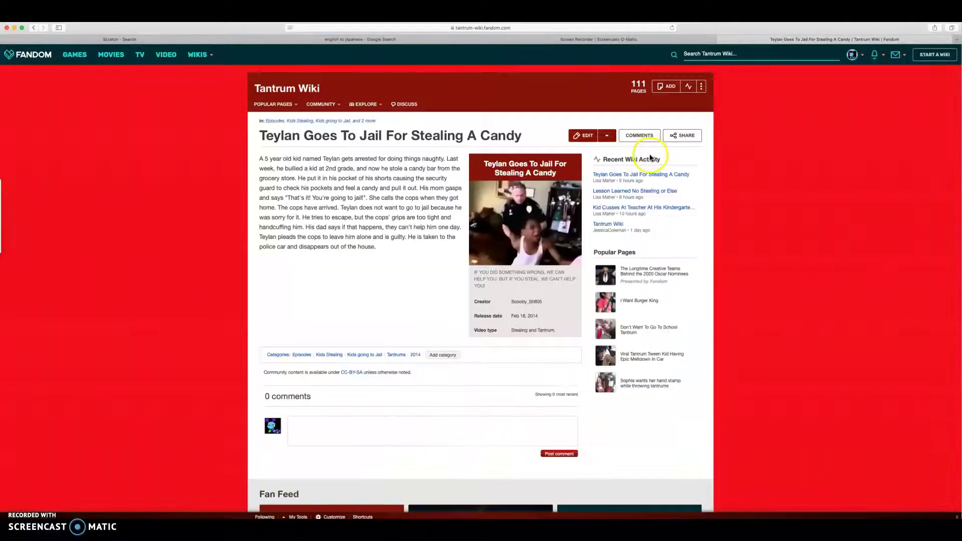
left_click(632, 207)
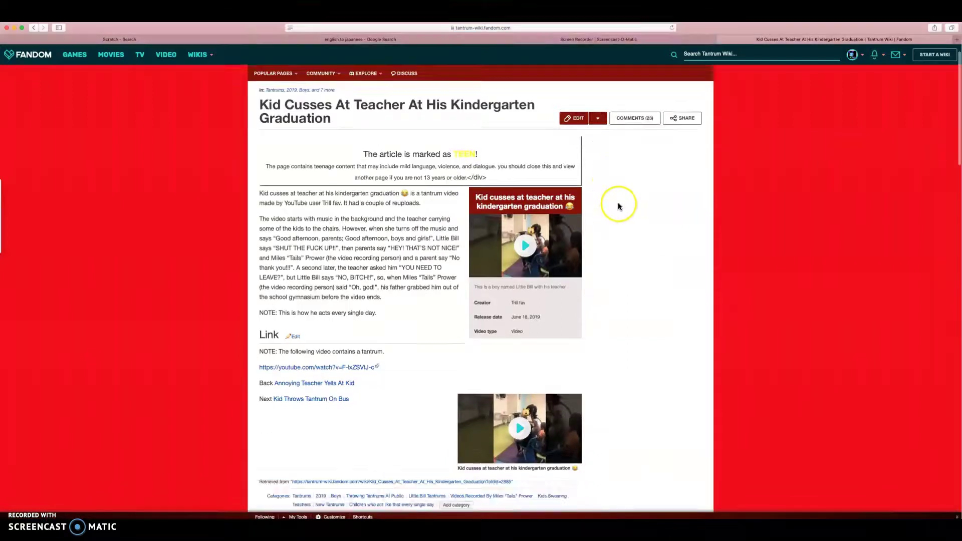
scroll(618, 202, "down", 3)
left_click(599, 221)
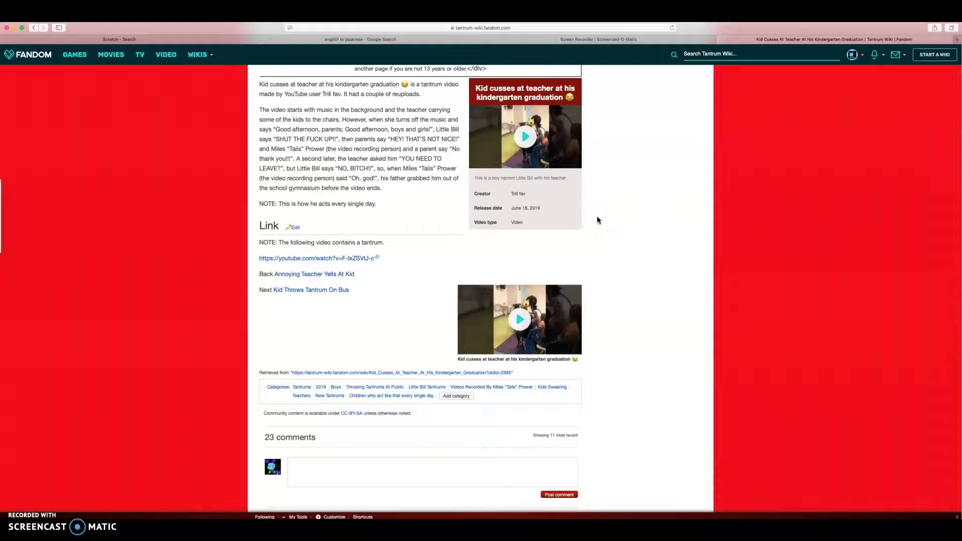
scroll(598, 220, "up", 3)
scroll(561, 220, "down", 8)
scroll(561, 221, "down", 3)
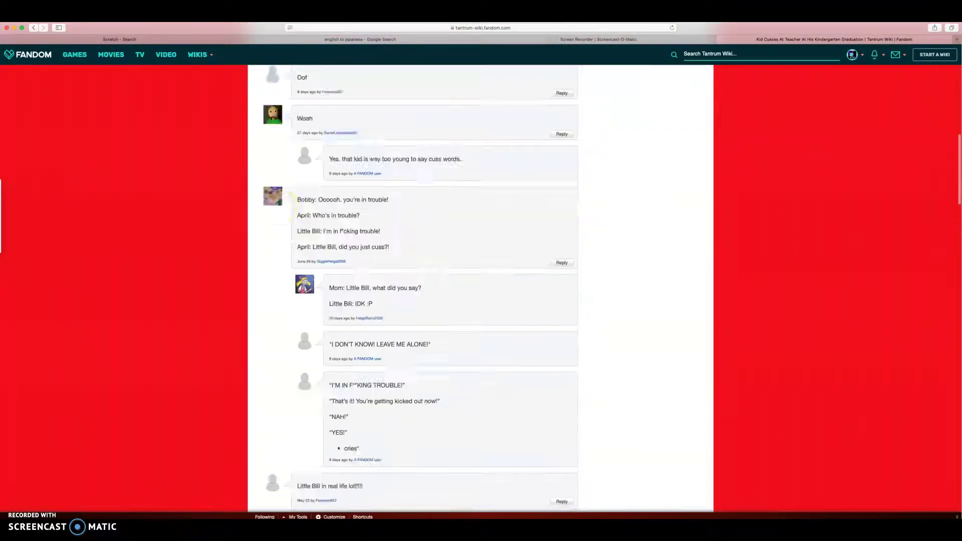
scroll(560, 220, "up", 11)
- Return to 'Teylan Goes To Jail For Stealing A Candy' and scroll through its story
left_click(32, 28)
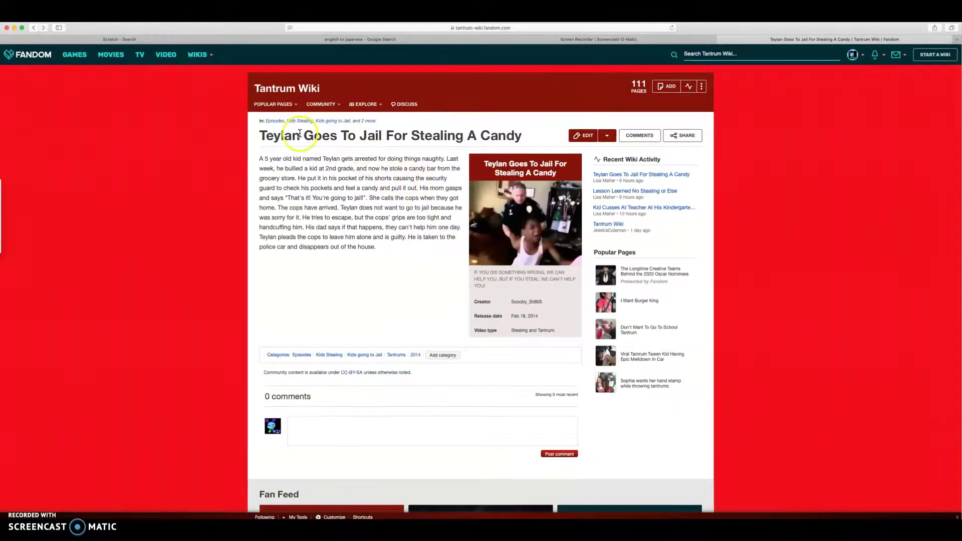
scroll(301, 133, "up", 5)
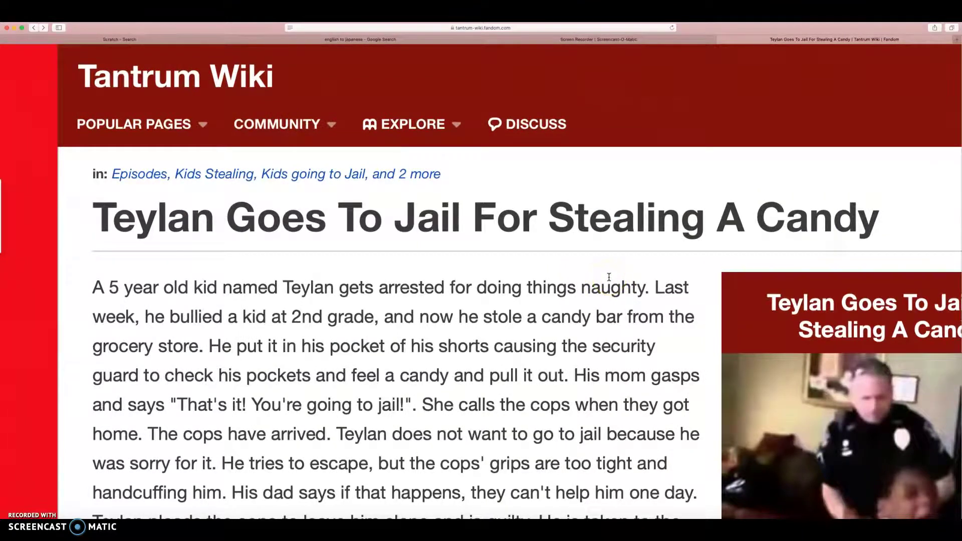
scroll(684, 272, "down", 5)
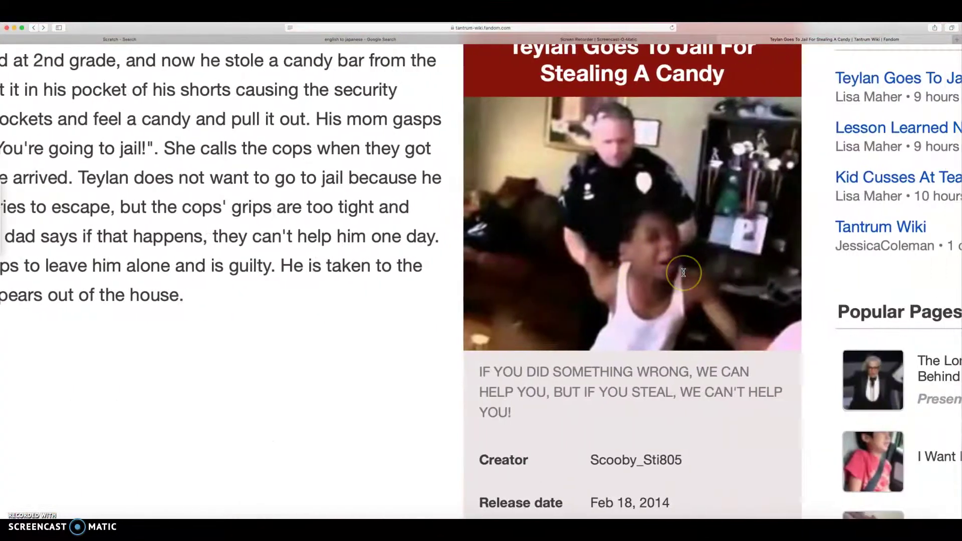
scroll(684, 272, "up", 1)
scroll(684, 272, "right", 5)
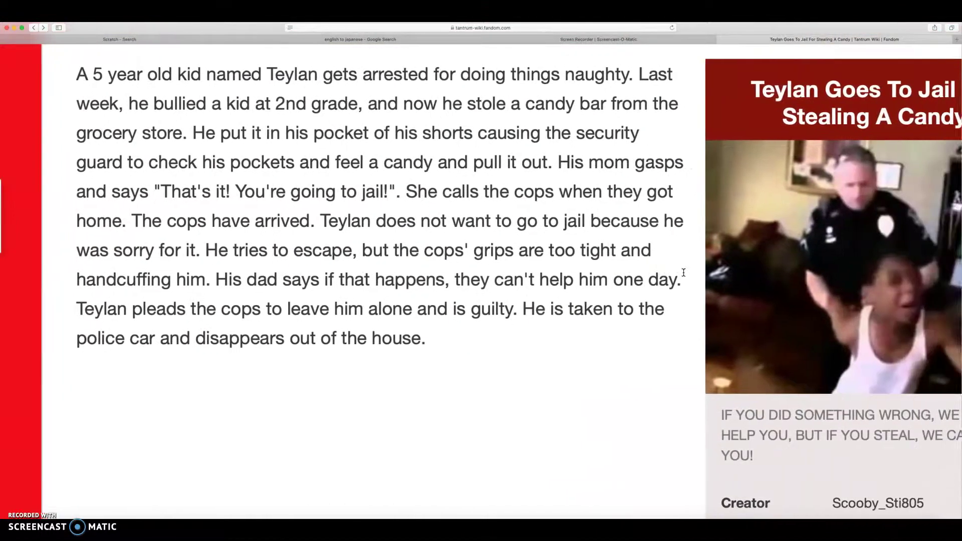
scroll(684, 273, "right", 2)
scroll(684, 273, "down", 1)
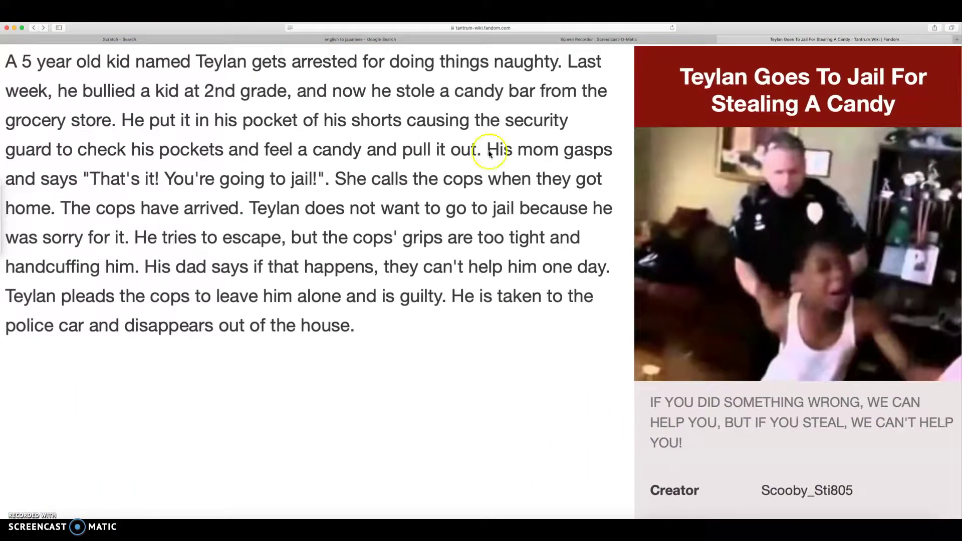
scroll(249, 99, "up", 1)
scroll(248, 99, "up", 6)
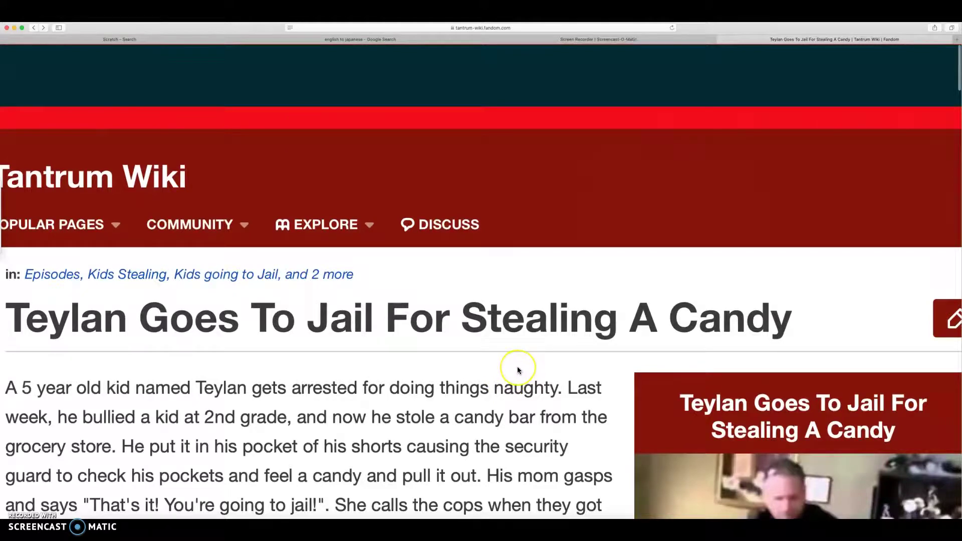
scroll(519, 361, "down", 7)
scroll(519, 353, "down", 2)
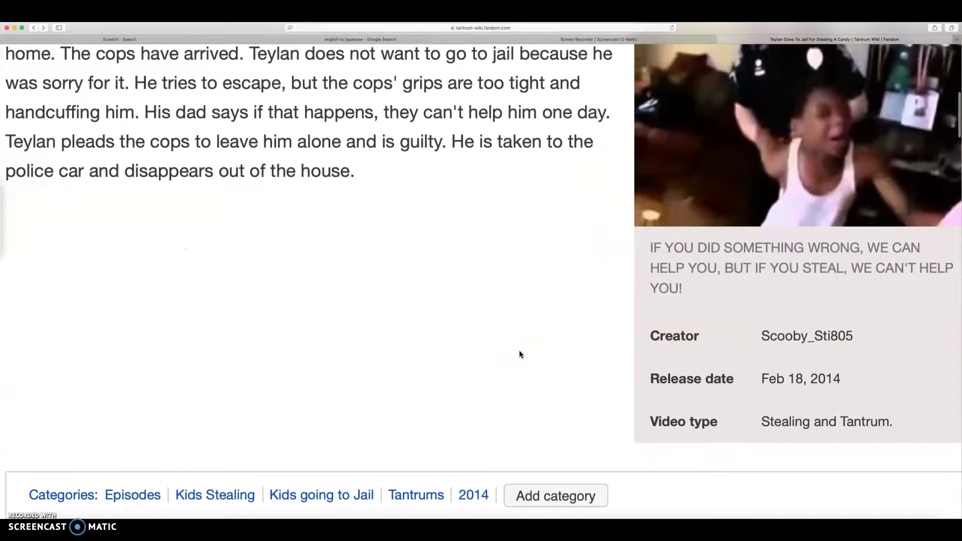
scroll(520, 354, "up", 3)
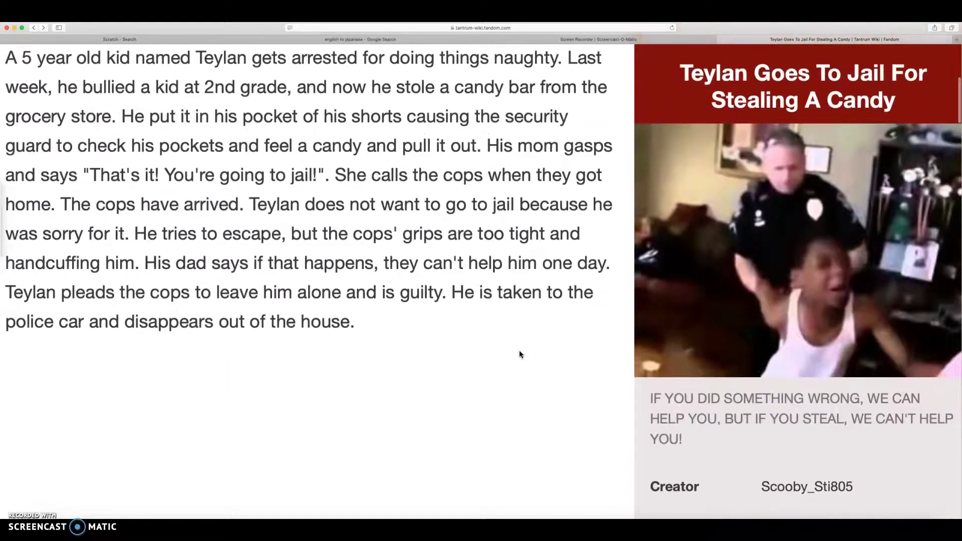